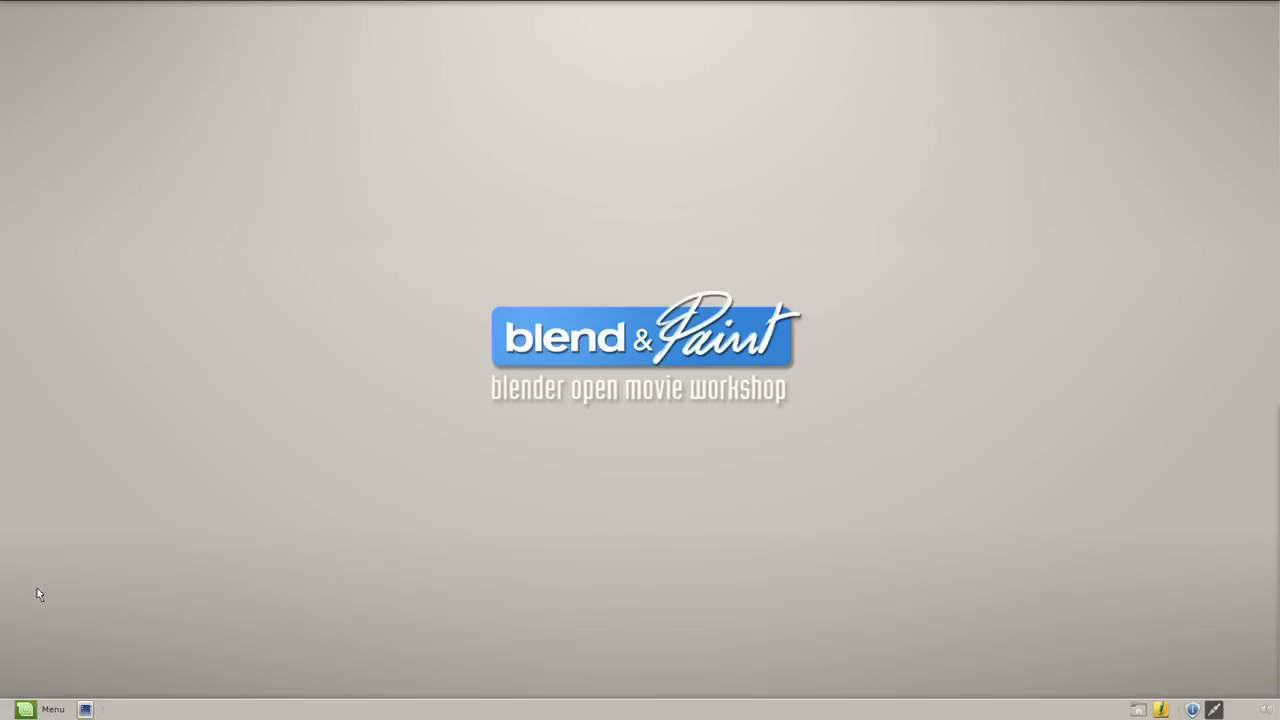
# Open the Mint applications menu from the taskbar's Menu button.
pyautogui.click(46, 709)
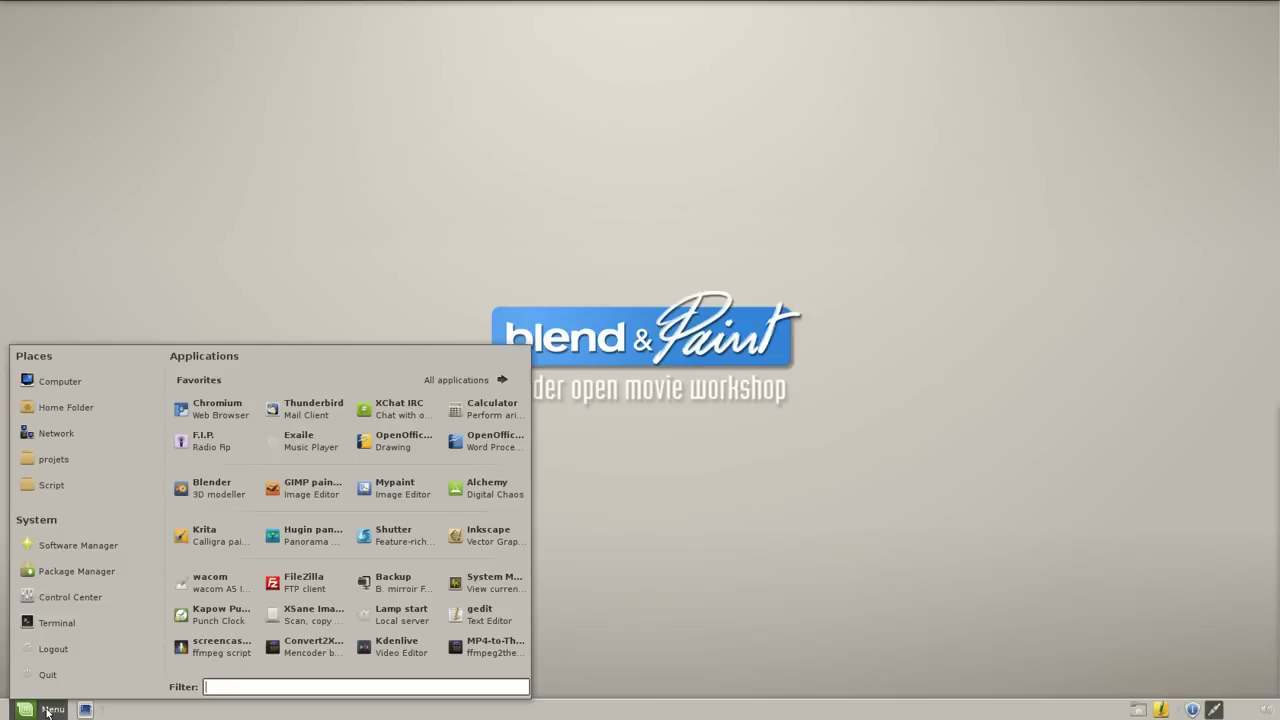
# Start Blender 2.56 from the Favorites list in the start menu.
pyautogui.click(211, 488)
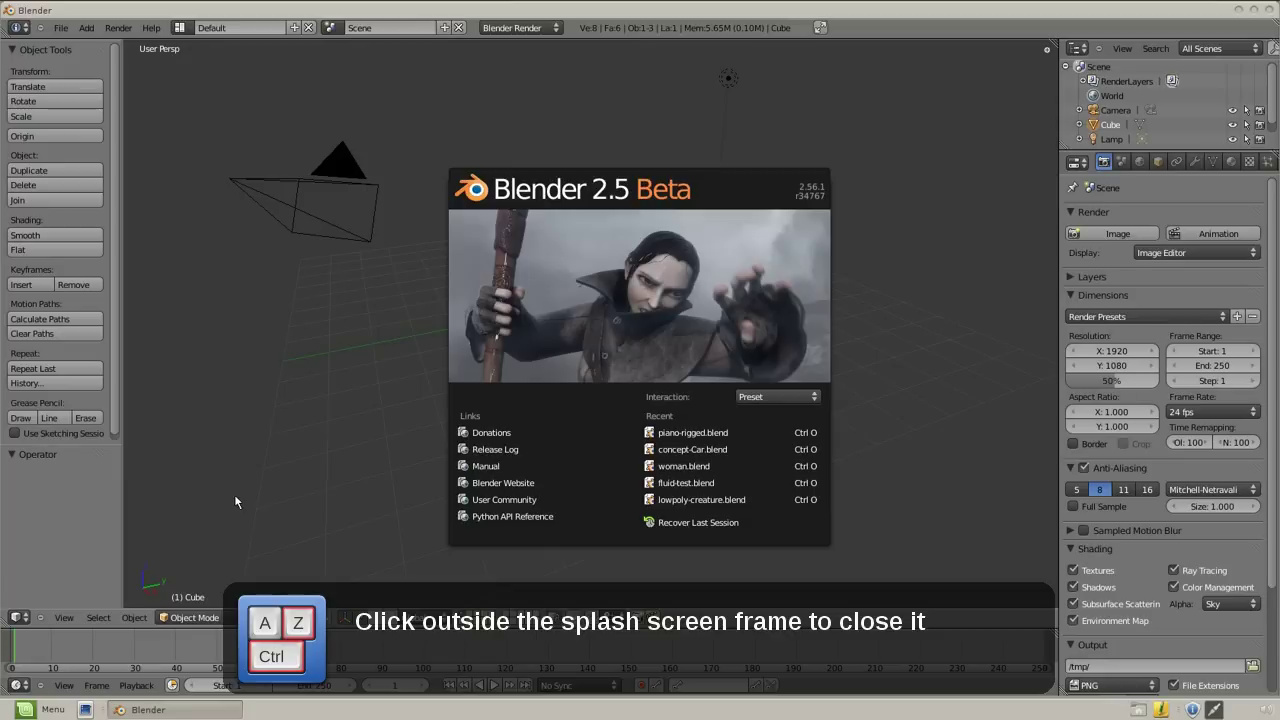
# Dismiss the Blender splash screen to show the default cube, camera and lamp scene.
pyautogui.click(234, 494)
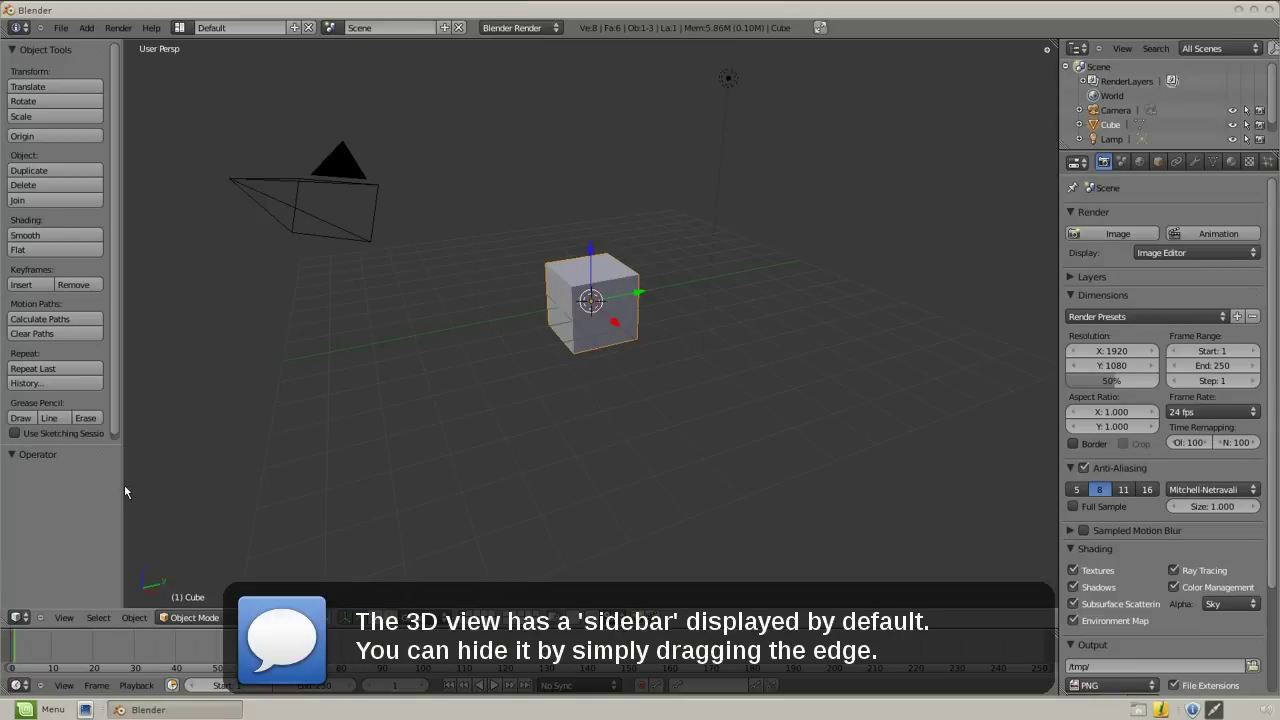
pyautogui.moveTo(121, 484); pyautogui.dragTo(5, 484)
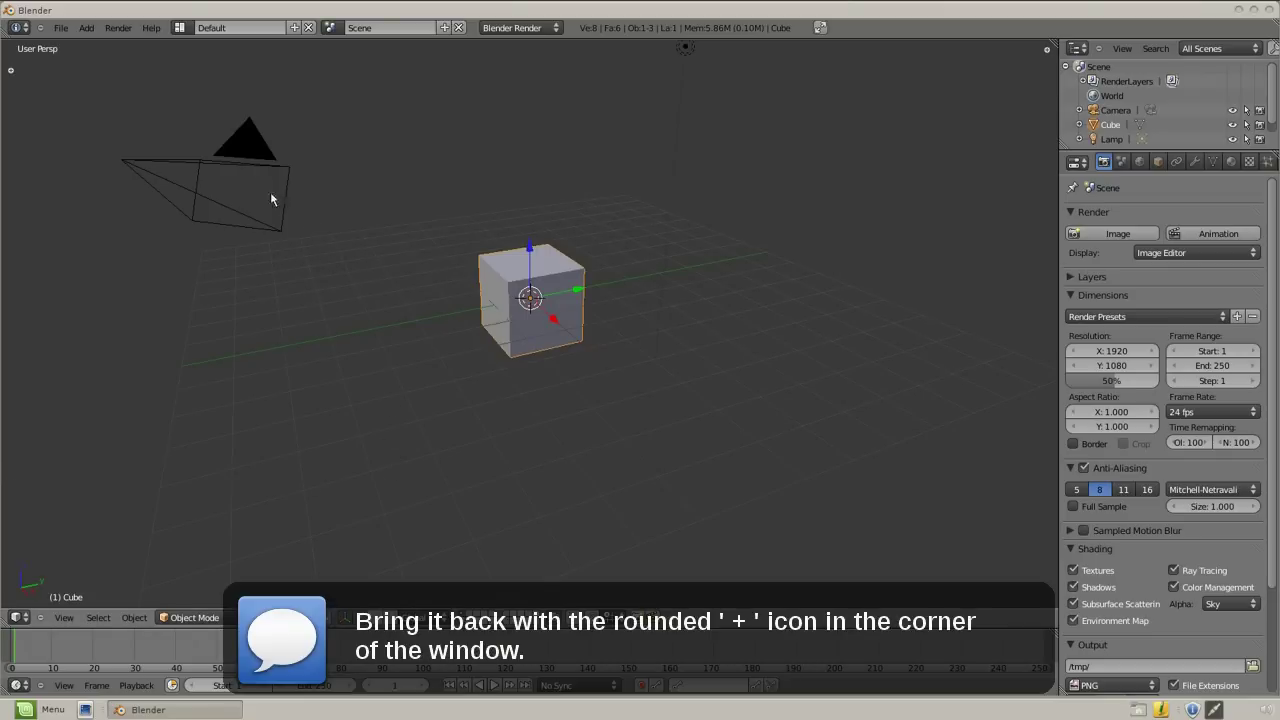
pyautogui.click(10, 70)
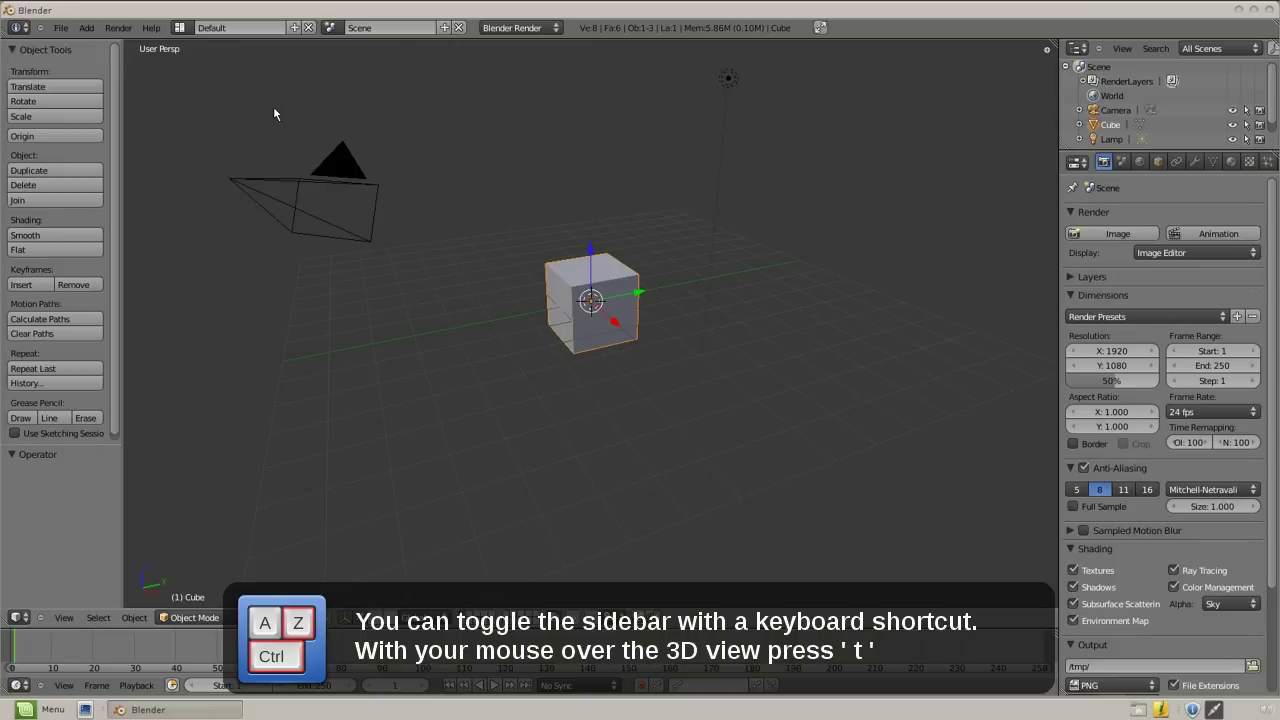
pyautogui.press('t')
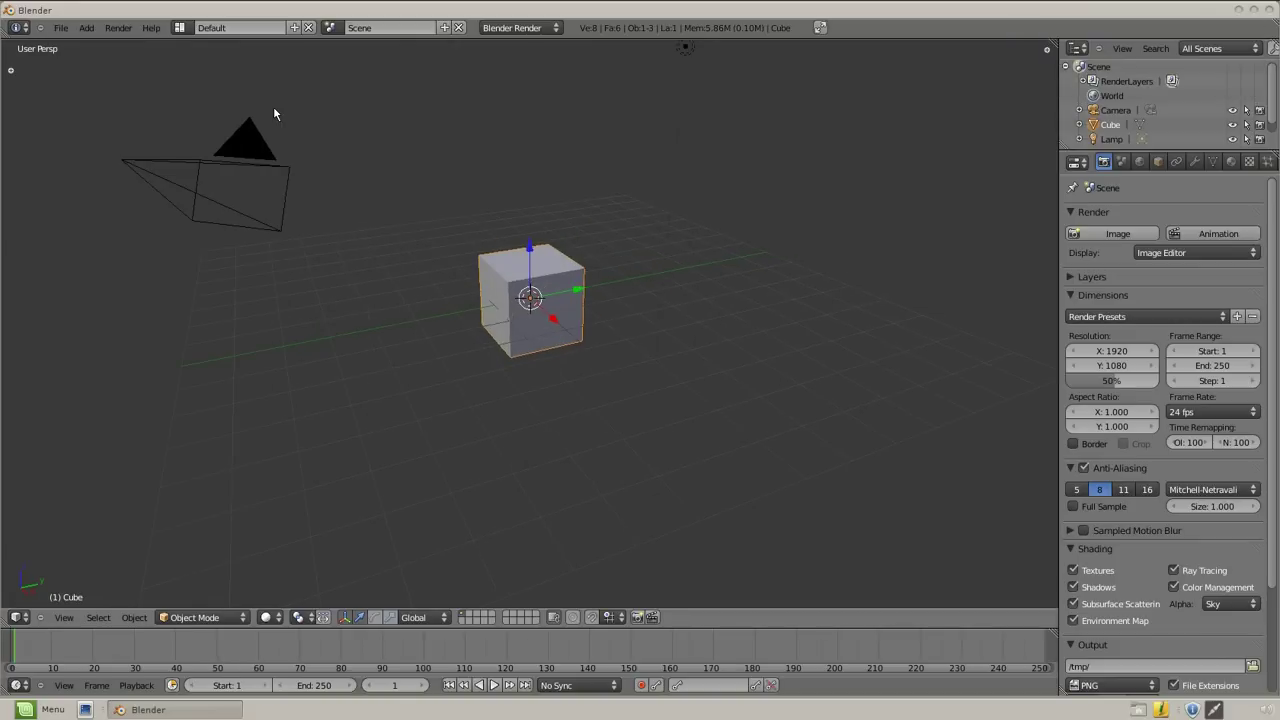
pyautogui.press('t')
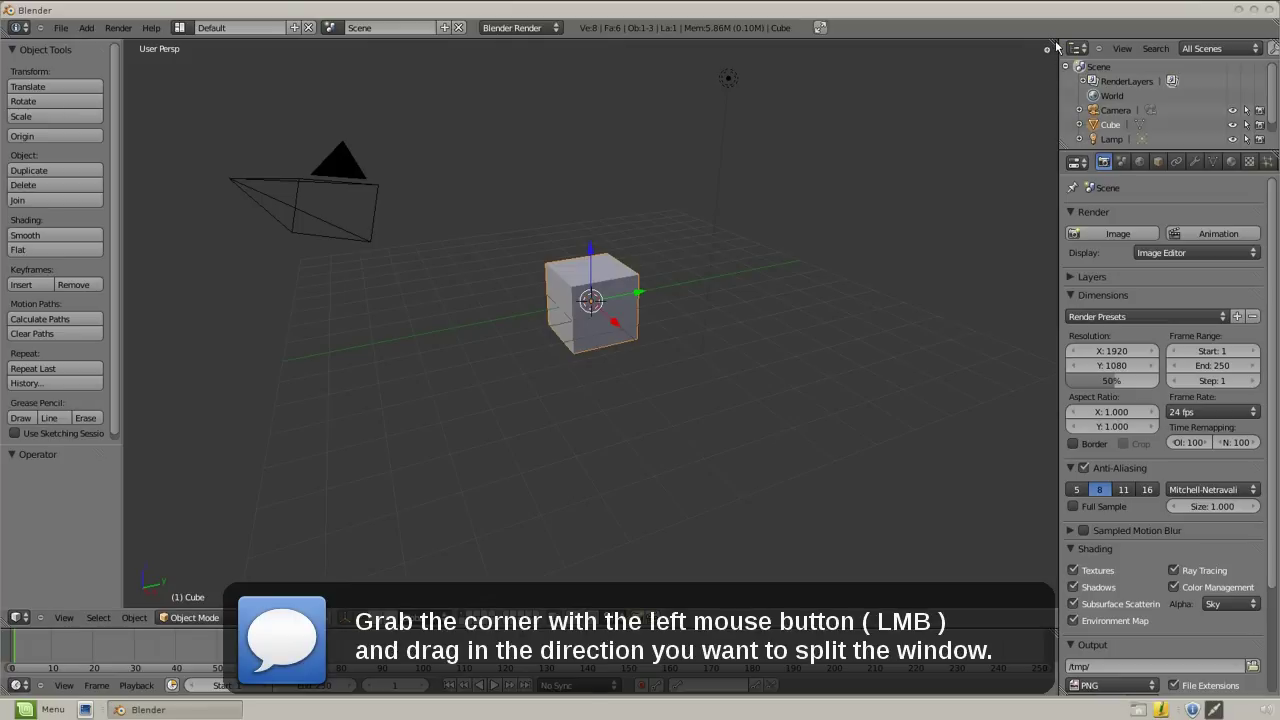
# Split the 3D view into two side-by-side views and hide the right view's tool shelf.
pyautogui.moveTo(1056, 46); pyautogui.dragTo(588, 50)
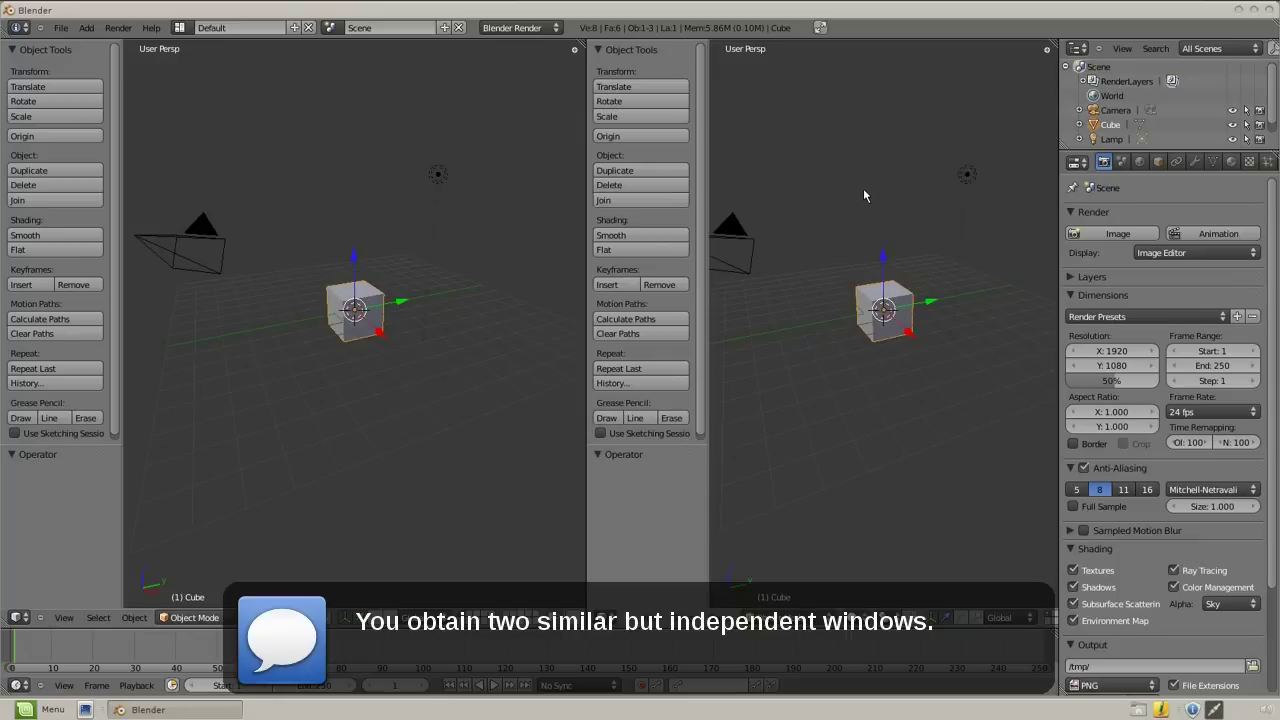
pyautogui.press('t')
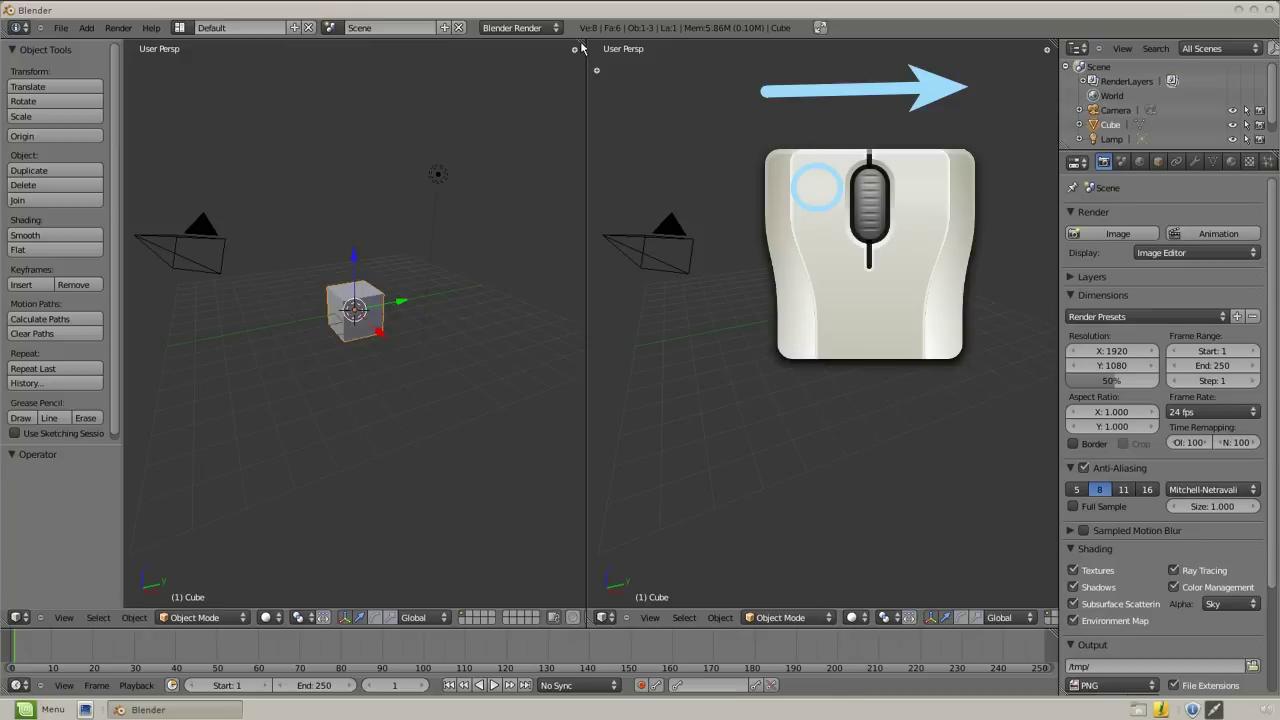
# Join the two side-by-side 3D views back into one full-width cube view.
pyautogui.moveTo(581, 47); pyautogui.dragTo(676, 58)
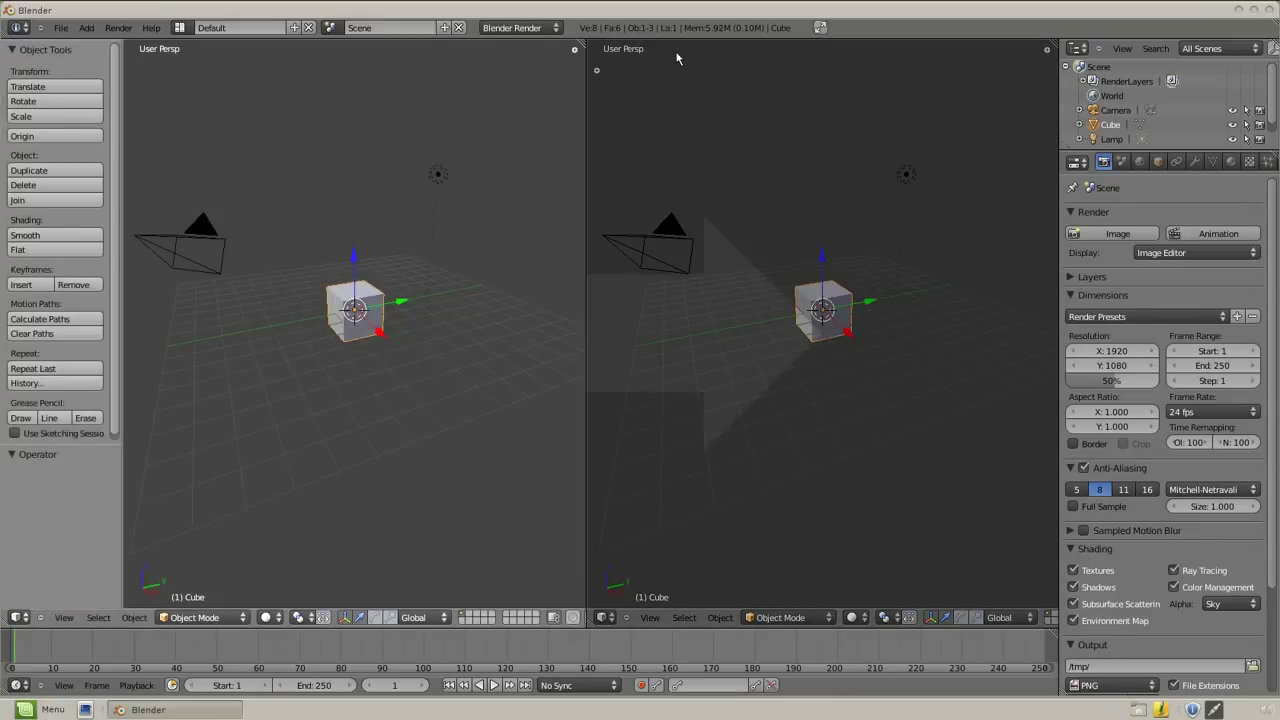
pyautogui.moveTo(676, 58); pyautogui.dragTo(676, 58)
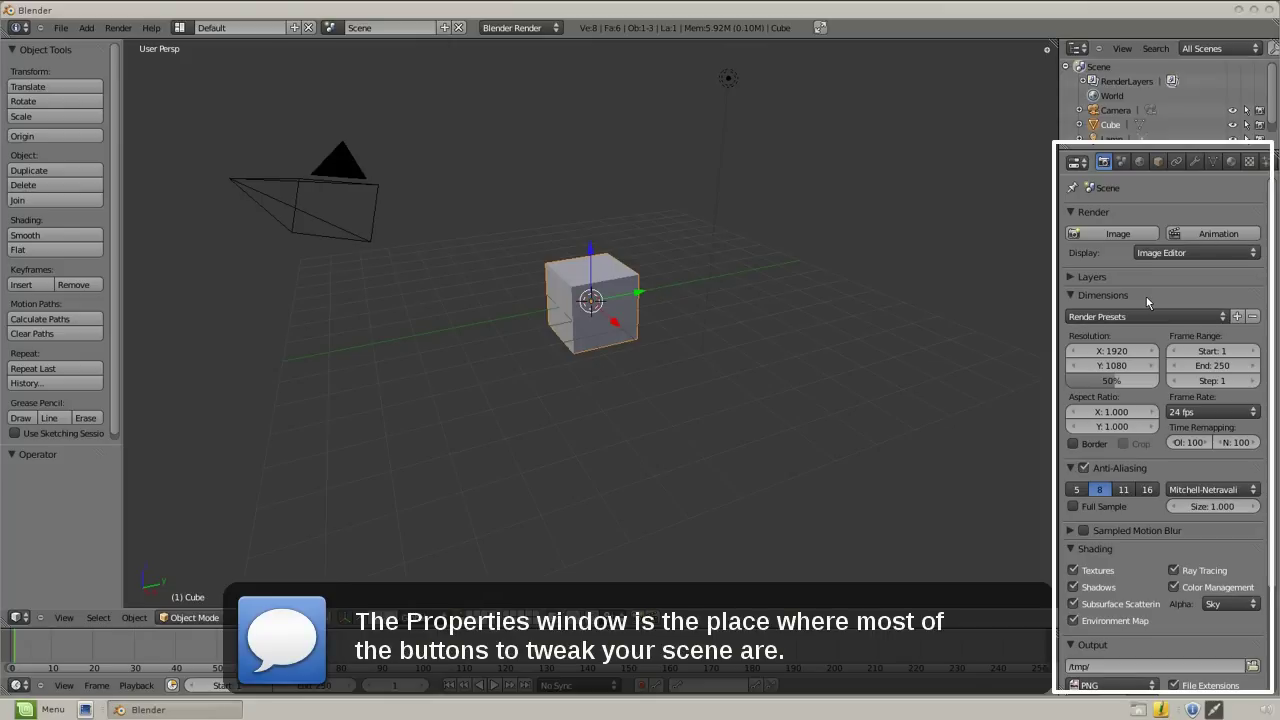
pyautogui.click(1140, 162)
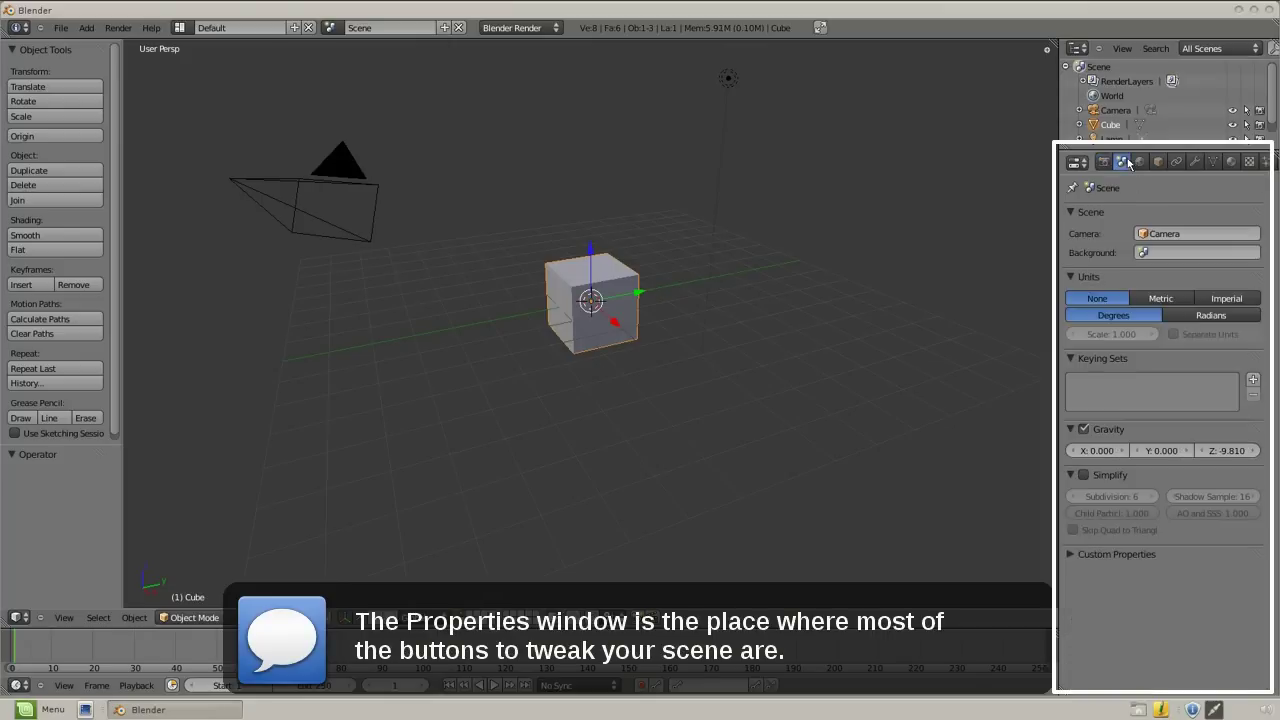
pyautogui.click(1158, 162)
pyautogui.click(1176, 162)
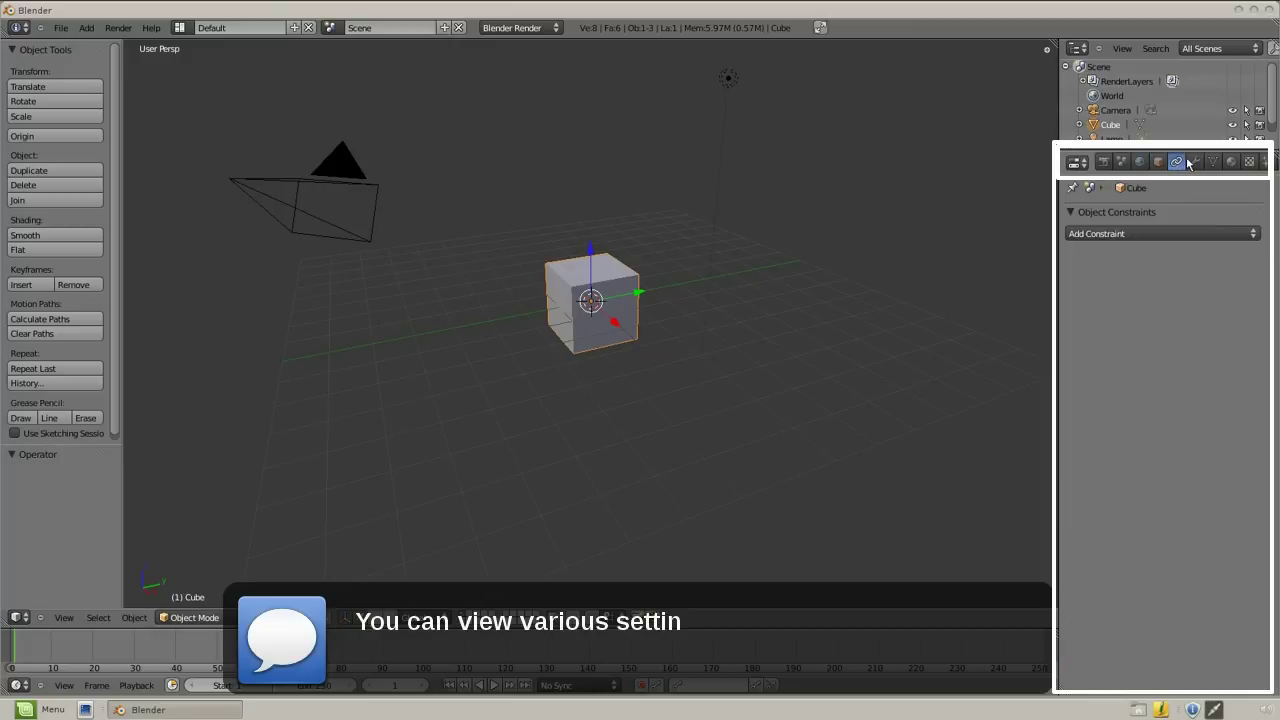
pyautogui.click(1194, 162)
pyautogui.click(1213, 162)
pyautogui.click(1231, 162)
pyautogui.click(1249, 162)
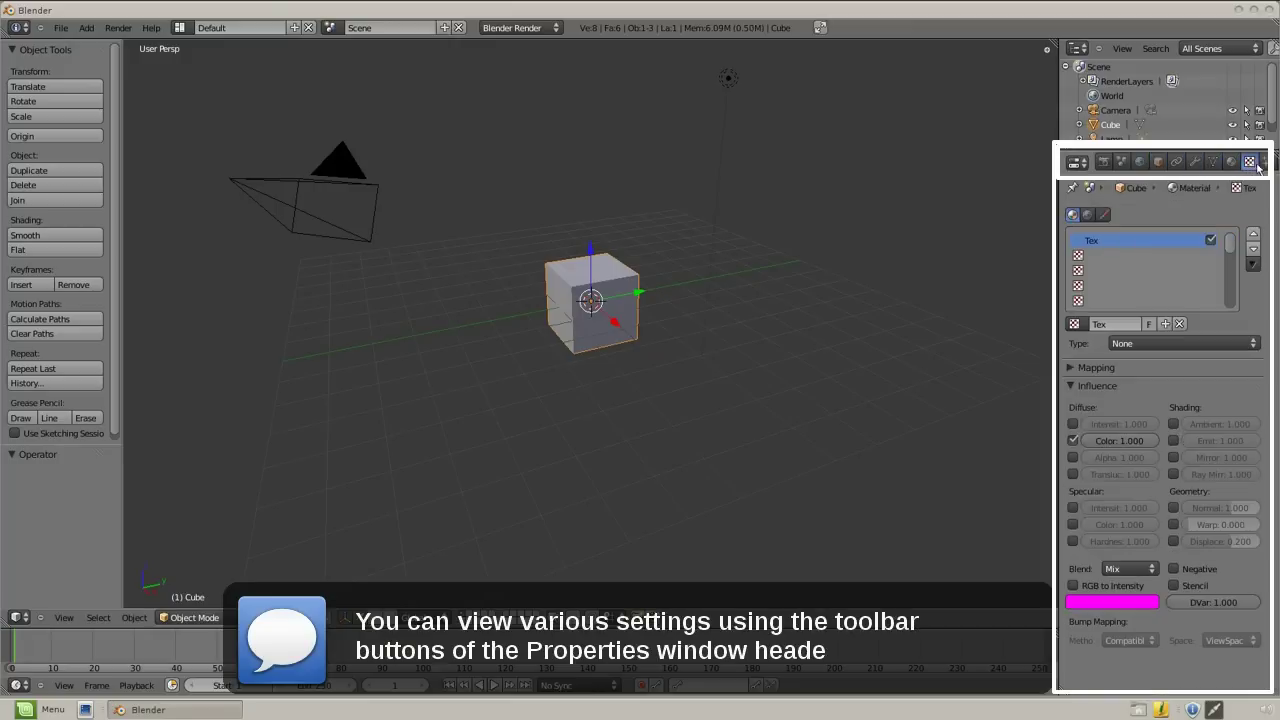
pyautogui.click(1264, 162)
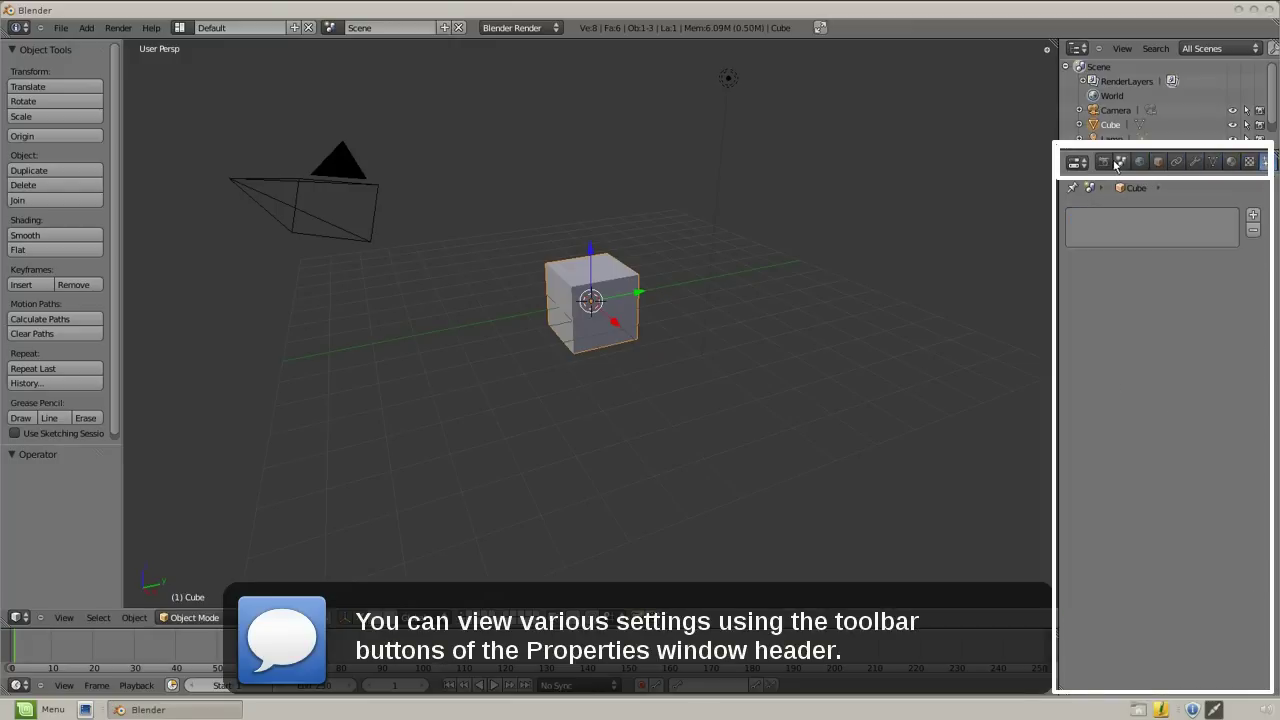
pyautogui.click(1105, 162)
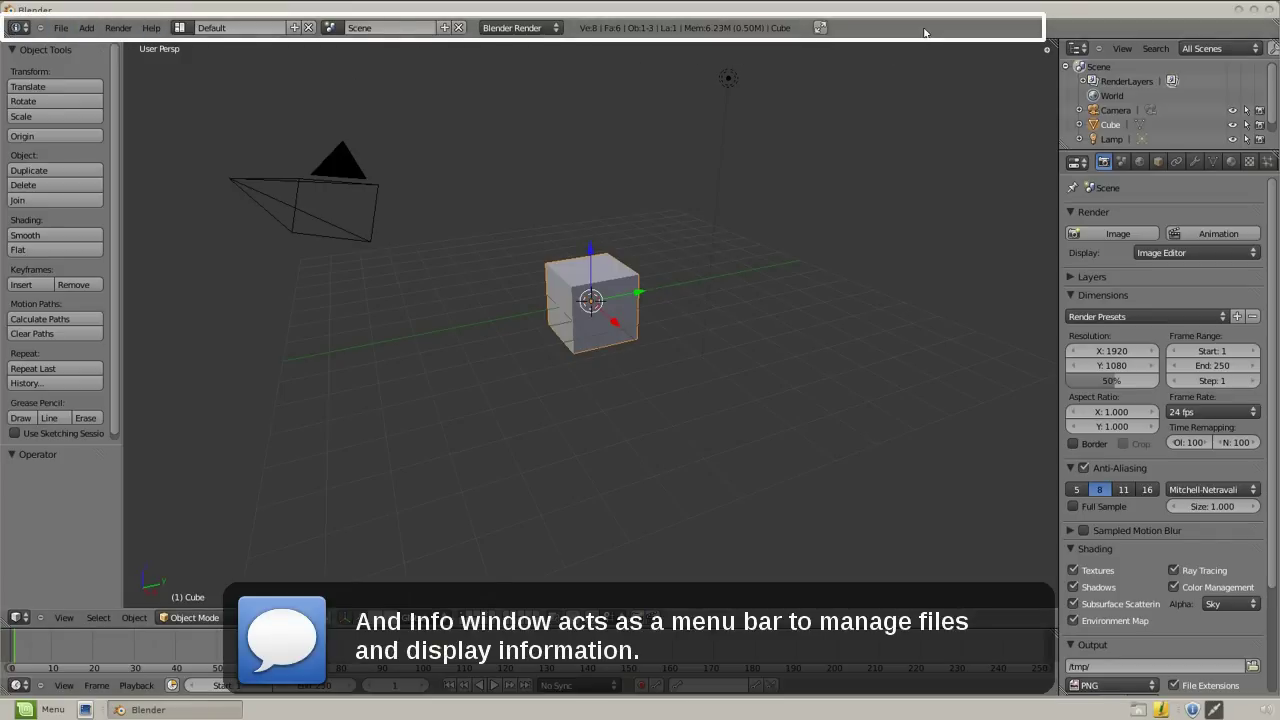
pyautogui.click(57, 29)
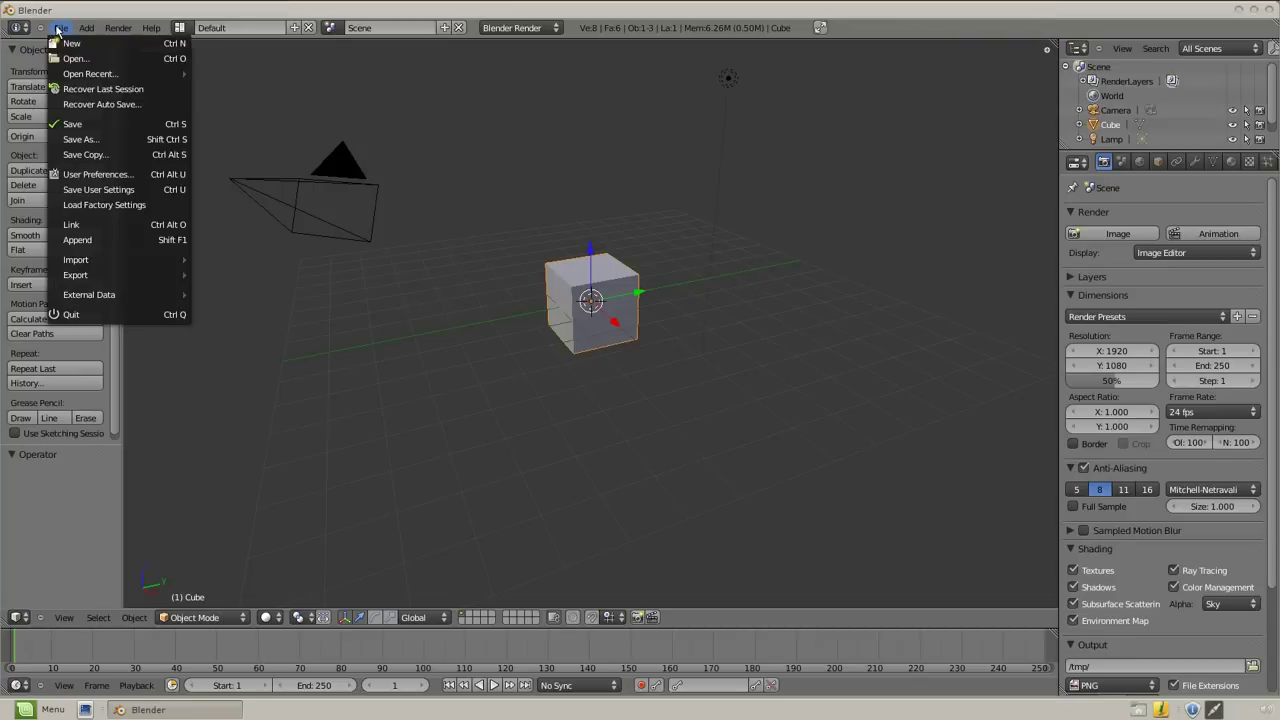
pyautogui.click(57, 29)
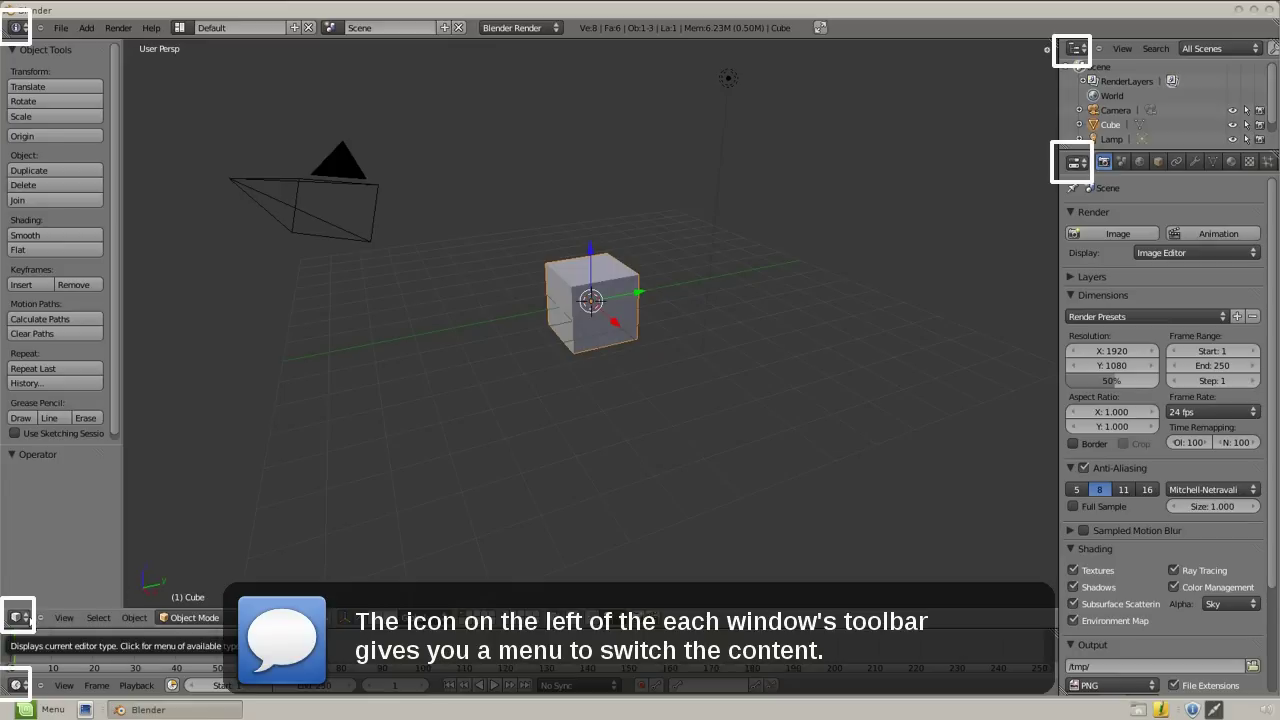
# Turn the main 3D view into a Datablocks outliner and widen the right-hand column.
pyautogui.click(21, 622)
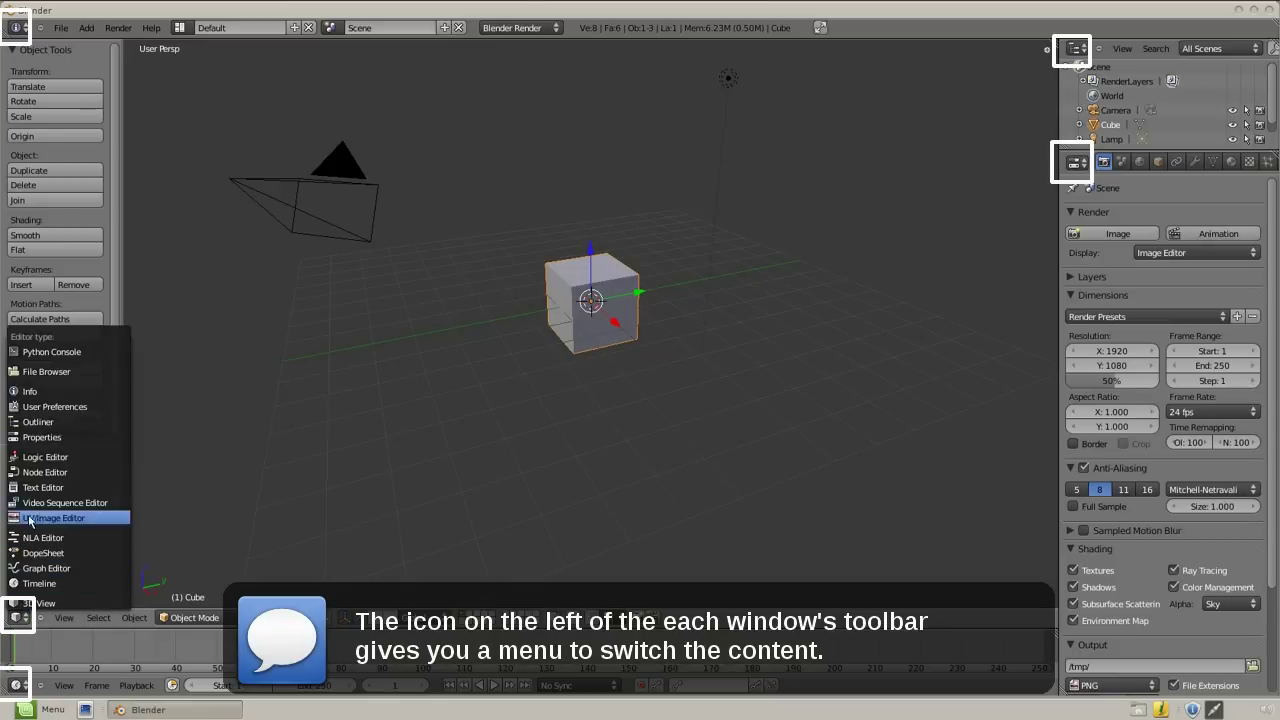
pyautogui.click(28, 424)
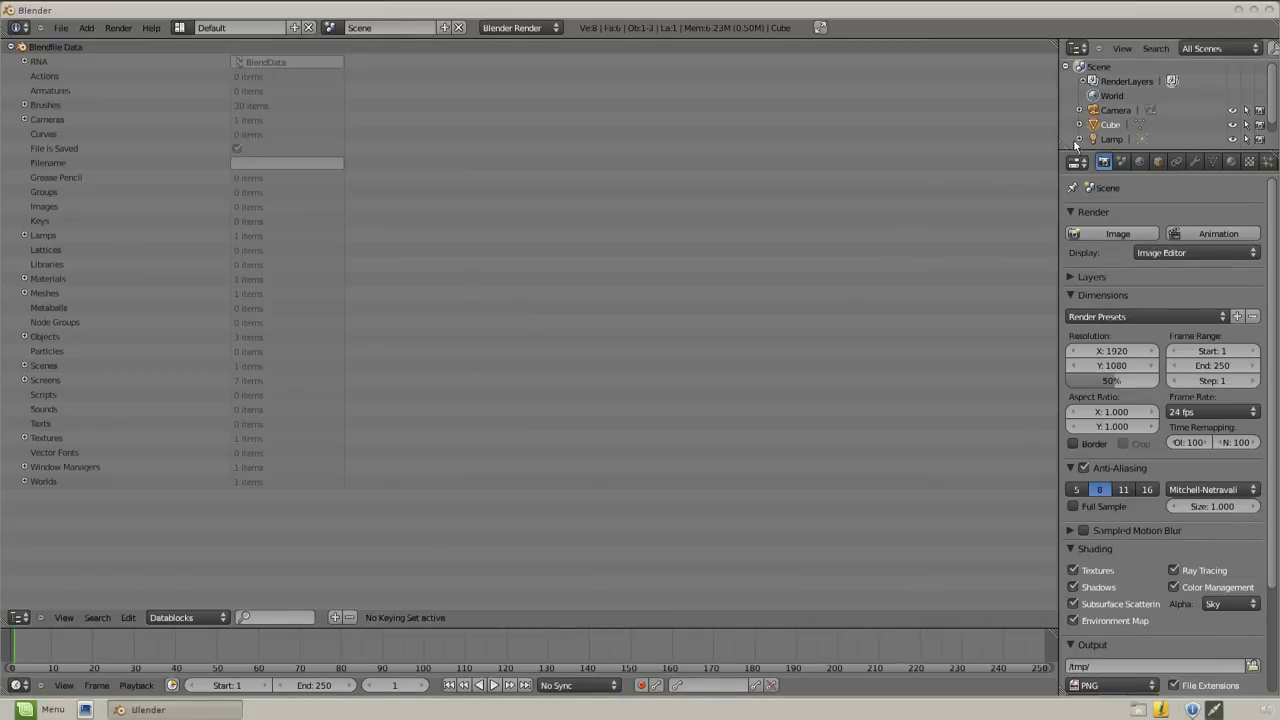
pyautogui.moveTo(1059, 155); pyautogui.dragTo(390, 158)
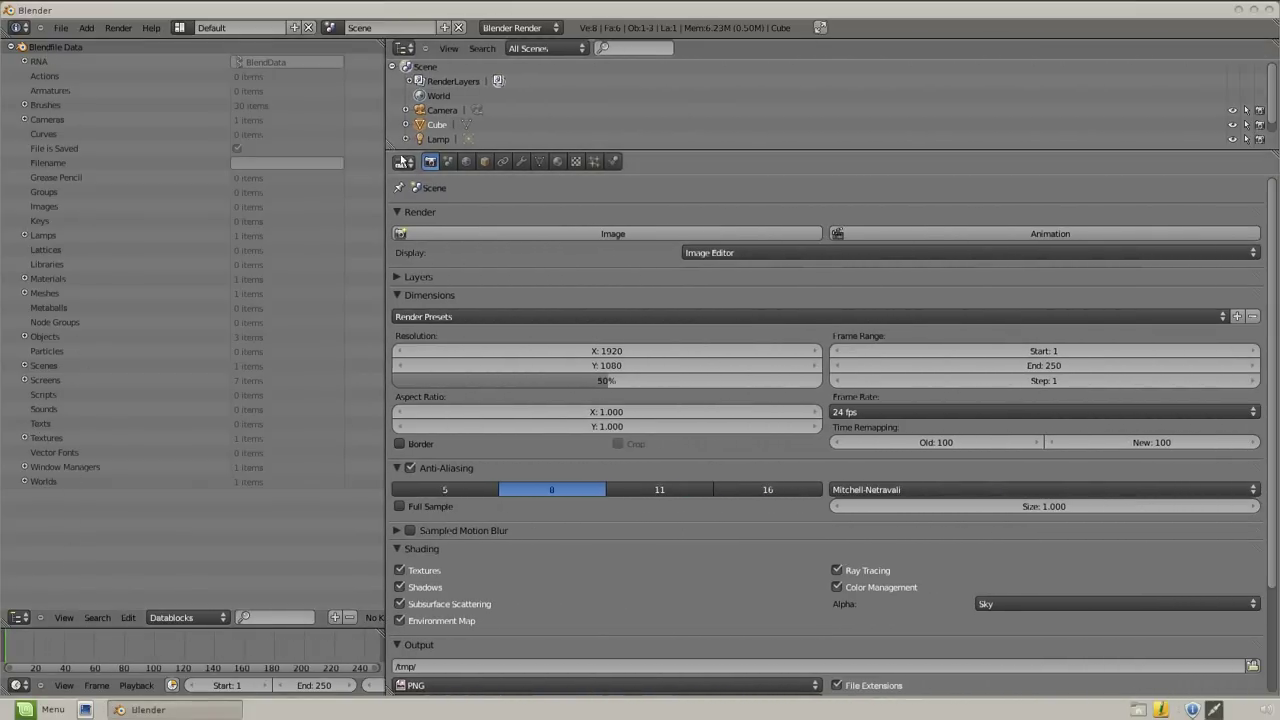
# Make the top-right area two side-by-side Properties editors above a 3D view.
pyautogui.click(404, 48)
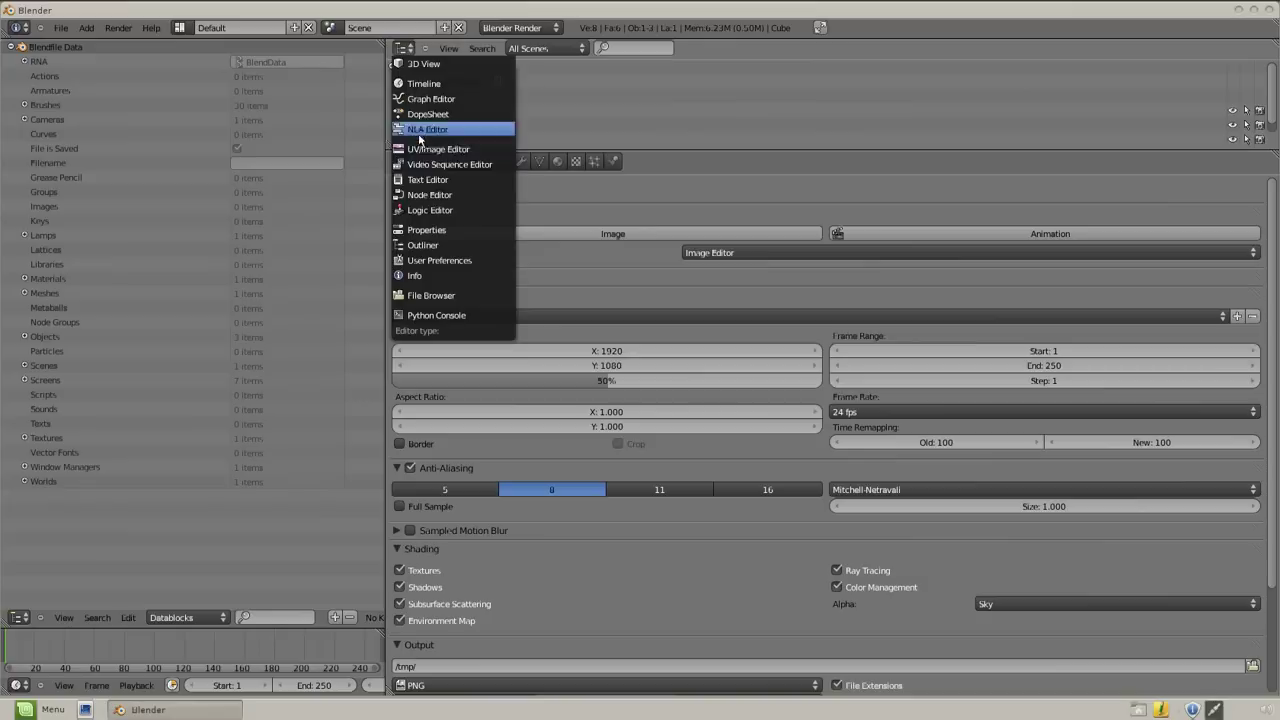
pyautogui.click(426, 230)
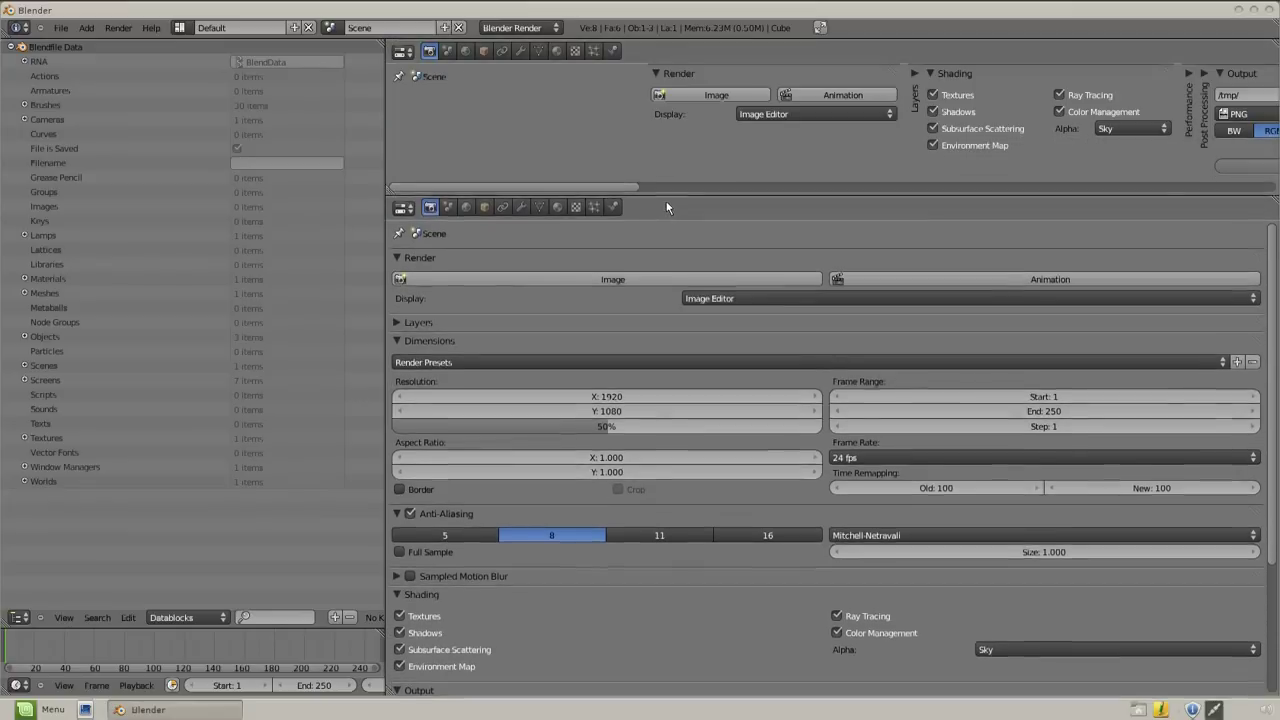
pyautogui.moveTo(661, 148); pyautogui.dragTo(666, 215)
pyautogui.click(404, 228)
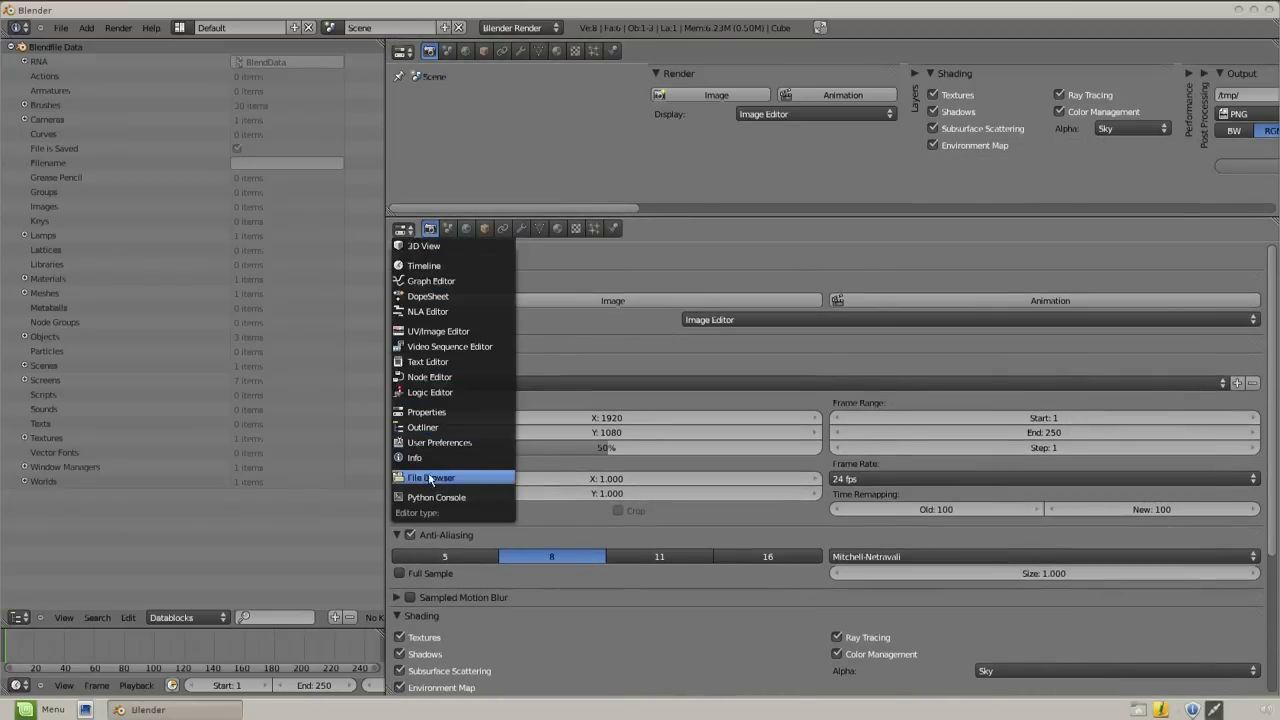
pyautogui.click(421, 245)
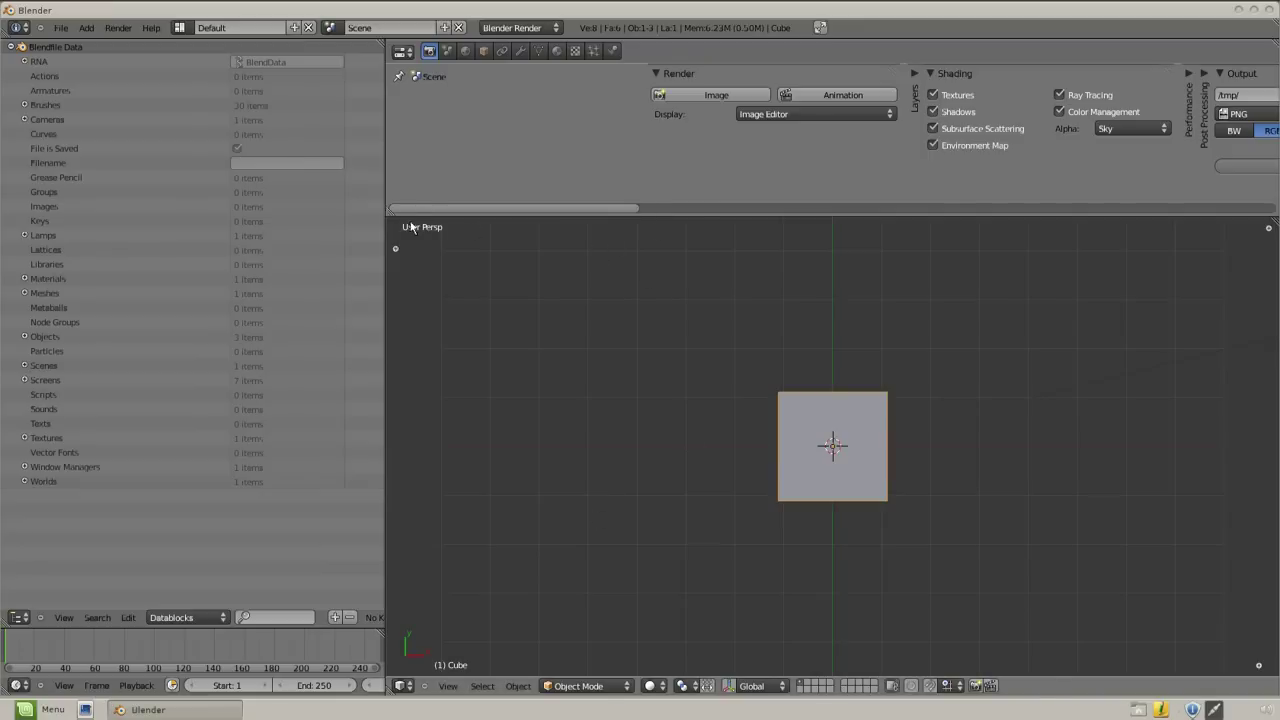
pyautogui.moveTo(391, 212); pyautogui.dragTo(903, 195)
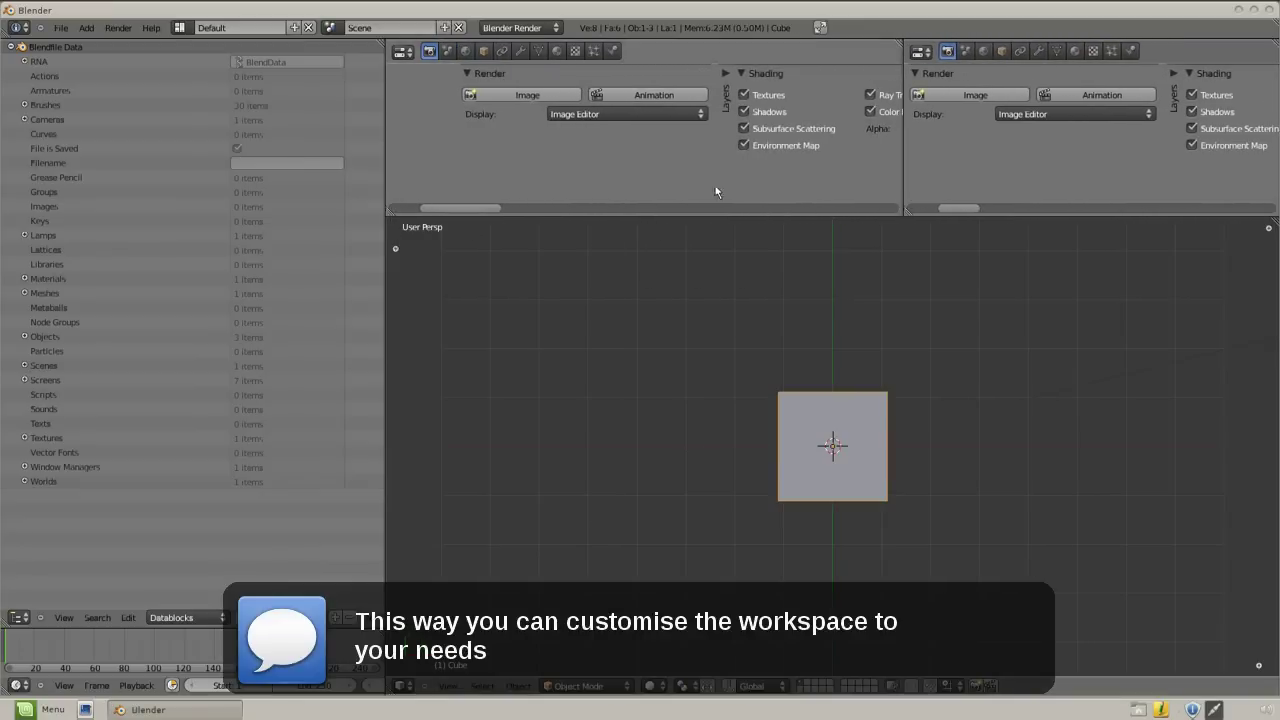
# Split the Outliner to add a Timeline beside it and make the Timeline much taller.
pyautogui.moveTo(381, 44); pyautogui.dragTo(154, 50)
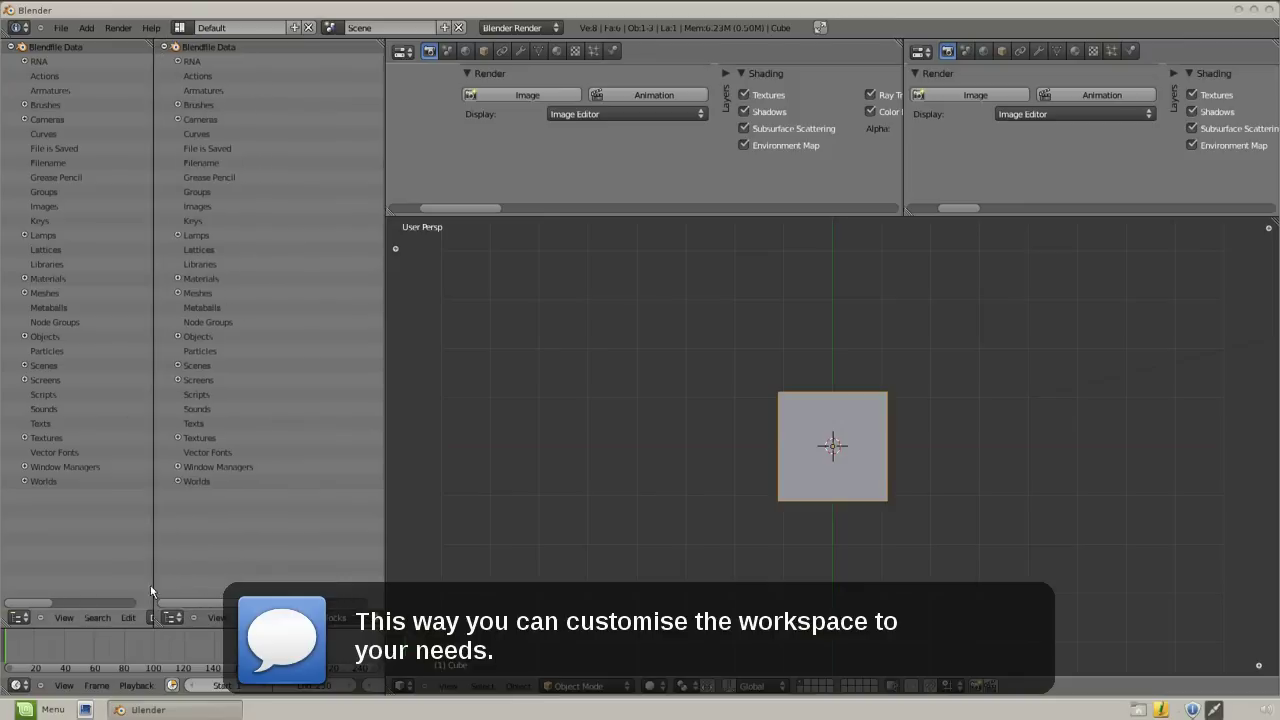
pyautogui.click(172, 619)
pyautogui.click(190, 576)
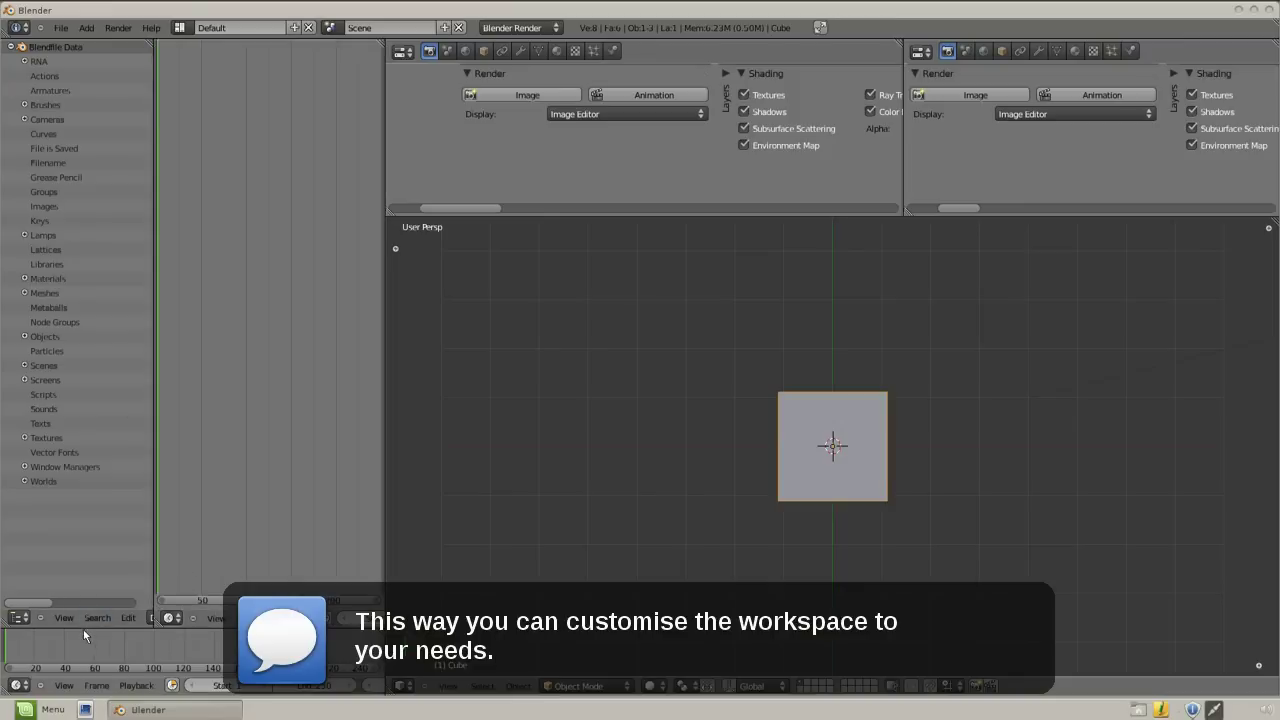
pyautogui.moveTo(87, 626)
pyautogui.mouseDown()
pyautogui.moveTo(109, 440)
pyautogui.moveTo(100, 358)
pyautogui.mouseUp()
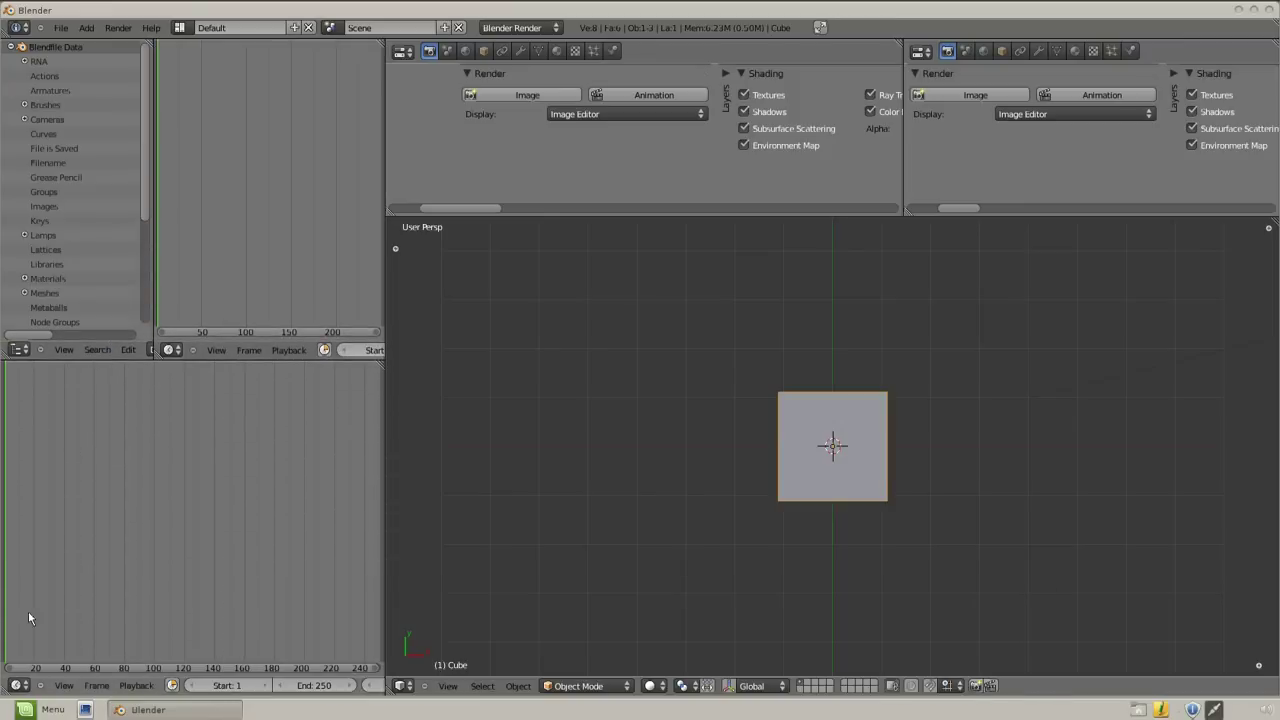
# Make the bottom-left area a Node Editor and split the 3D view into four.
pyautogui.click(16, 685)
pyautogui.click(48, 540)
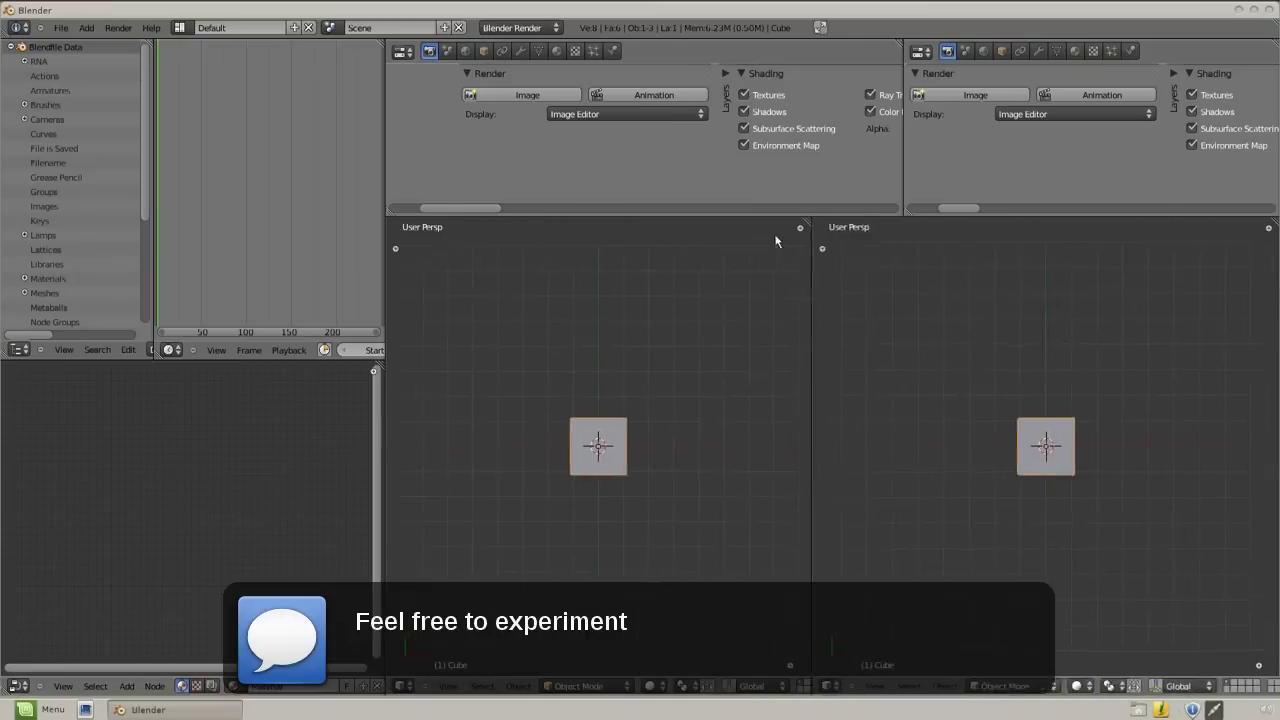
pyautogui.moveTo(1275, 225); pyautogui.dragTo(800, 240)
pyautogui.moveTo(389, 692); pyautogui.dragTo(400, 432)
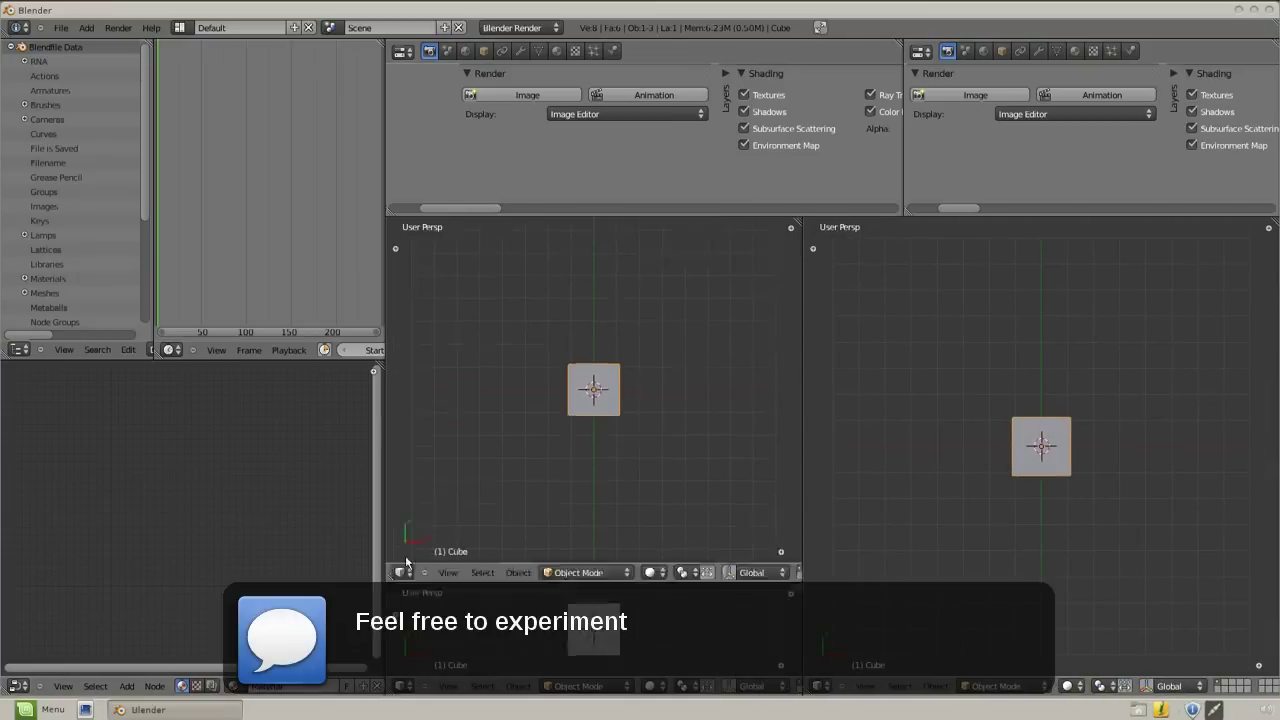
pyautogui.moveTo(810, 697); pyautogui.dragTo(816, 440)
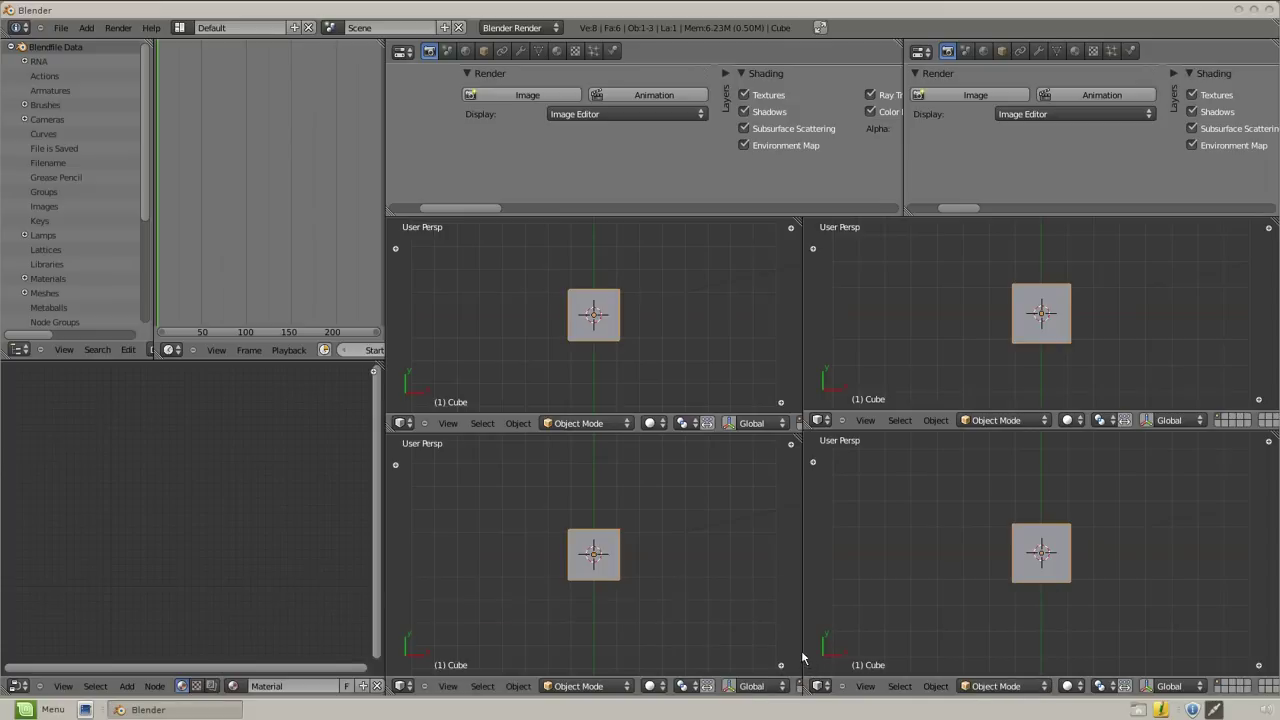
# Run File > Load Factory Settings to restore the default single 3D view layout.
pyautogui.click(61, 28)
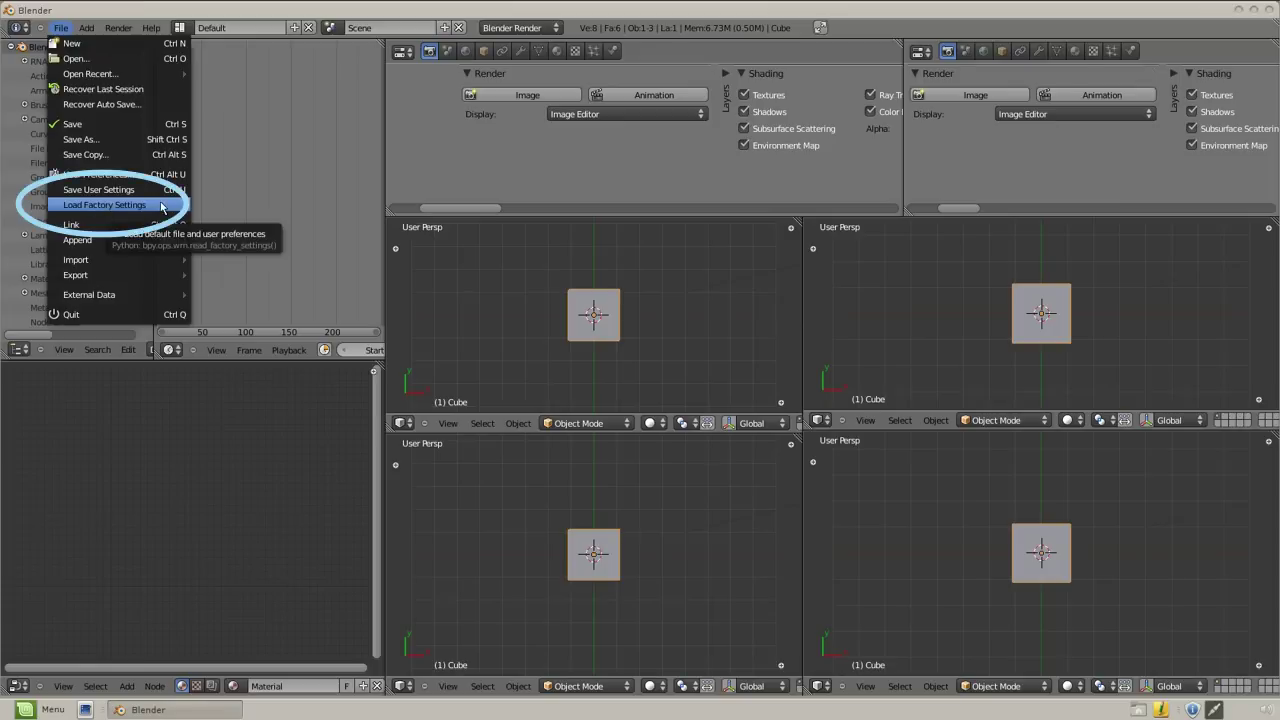
pyautogui.click(161, 206)
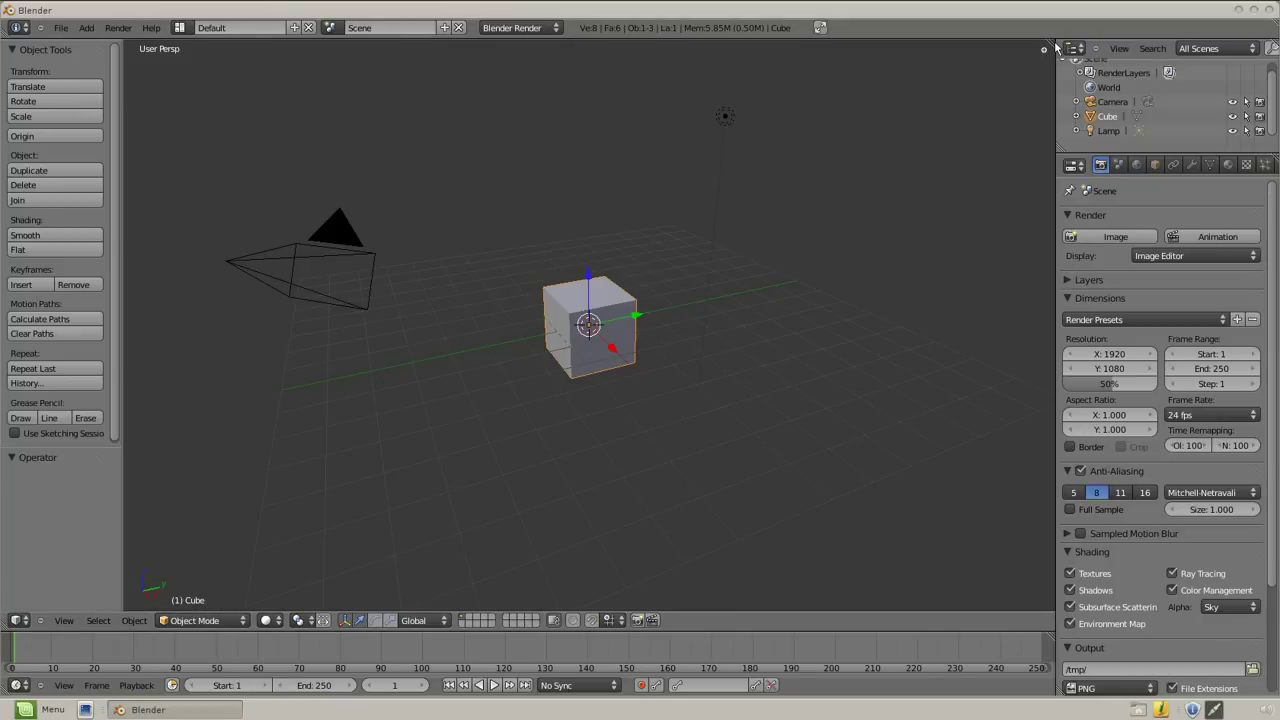
pyautogui.moveTo(1055, 47); pyautogui.dragTo(547, 31)
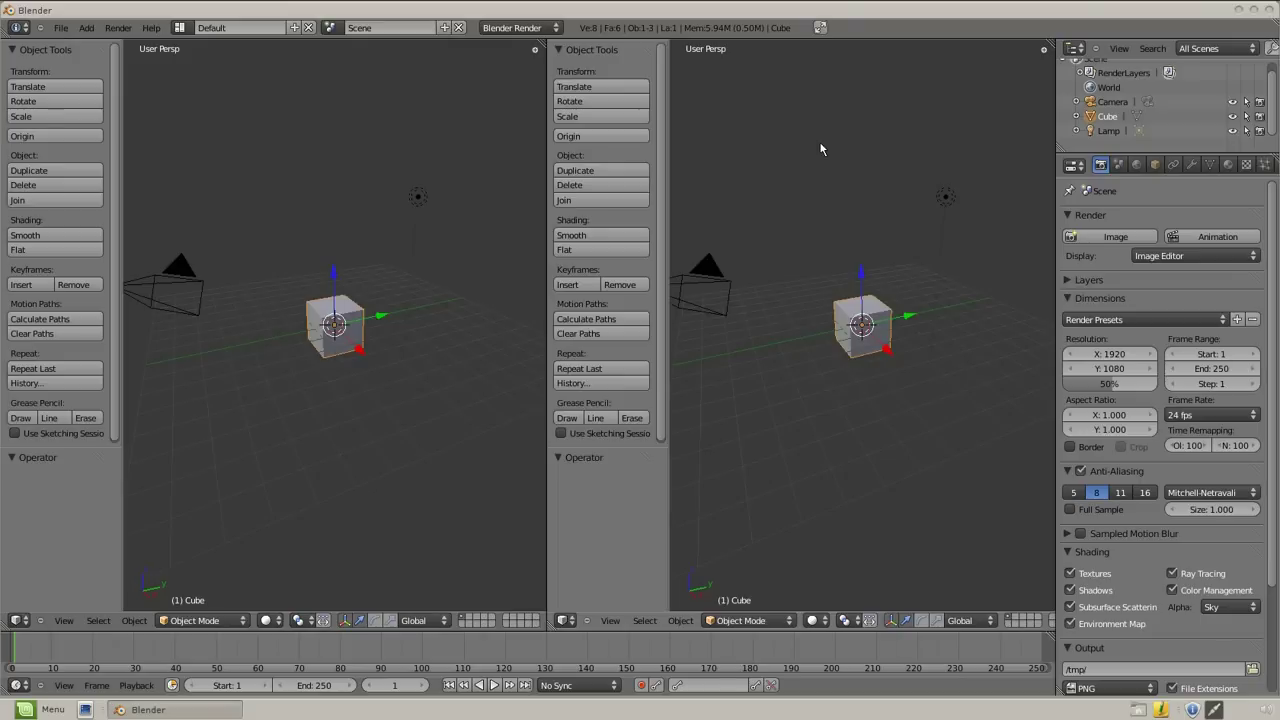
pyautogui.press('t')
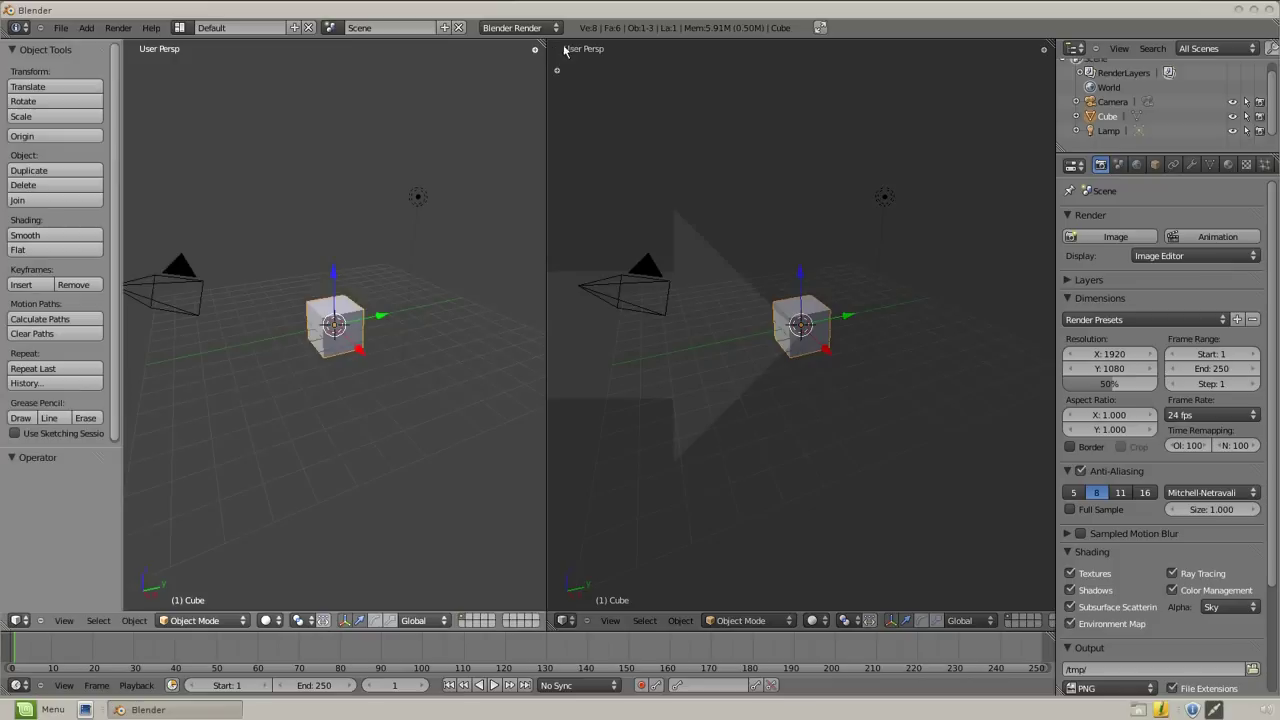
pyautogui.moveTo(543, 50); pyautogui.dragTo(571, 44)
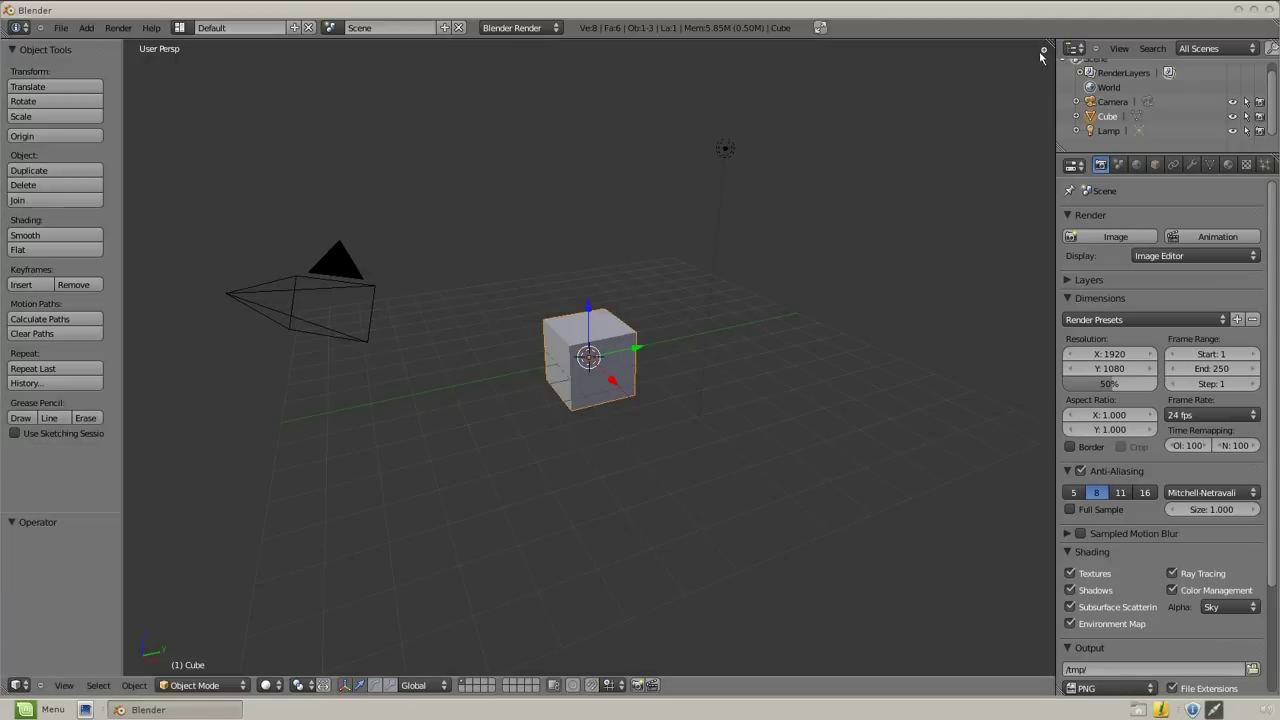
# Split a new area off the top of the 3D view and make it a Timeline.
pyautogui.moveTo(1053, 48); pyautogui.dragTo(1053, 121)
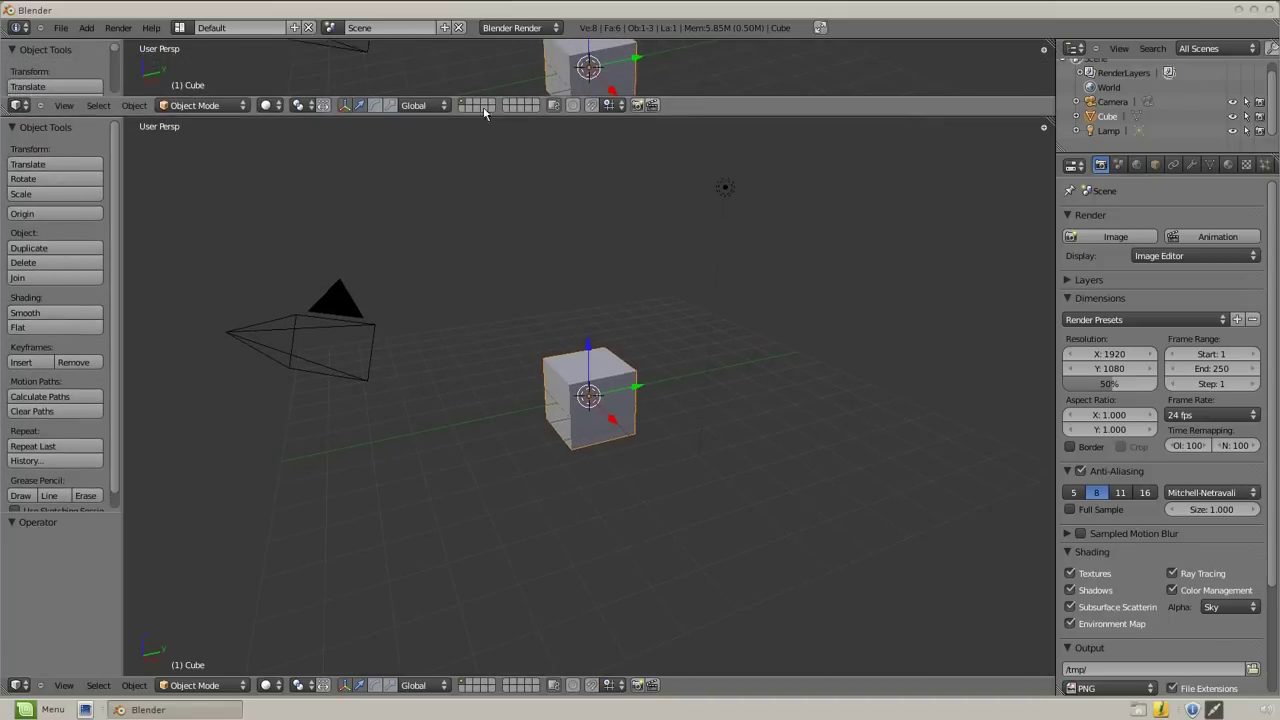
pyautogui.click(27, 106)
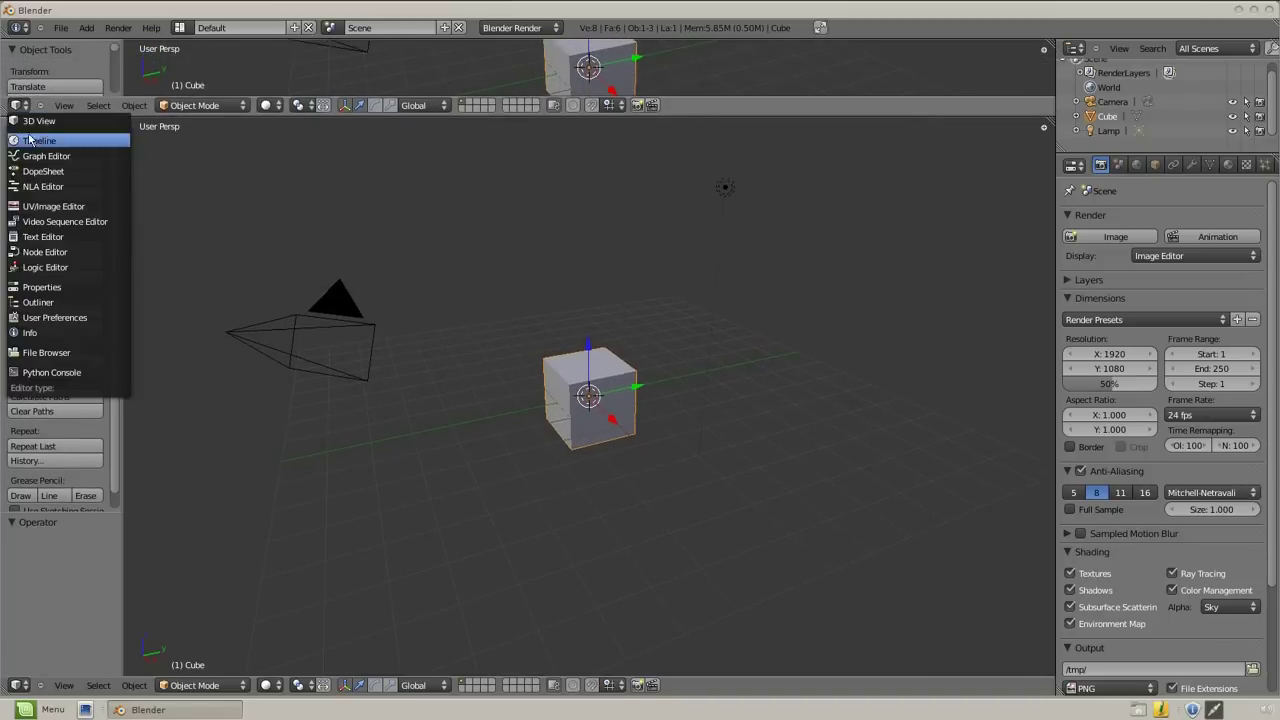
pyautogui.click(34, 141)
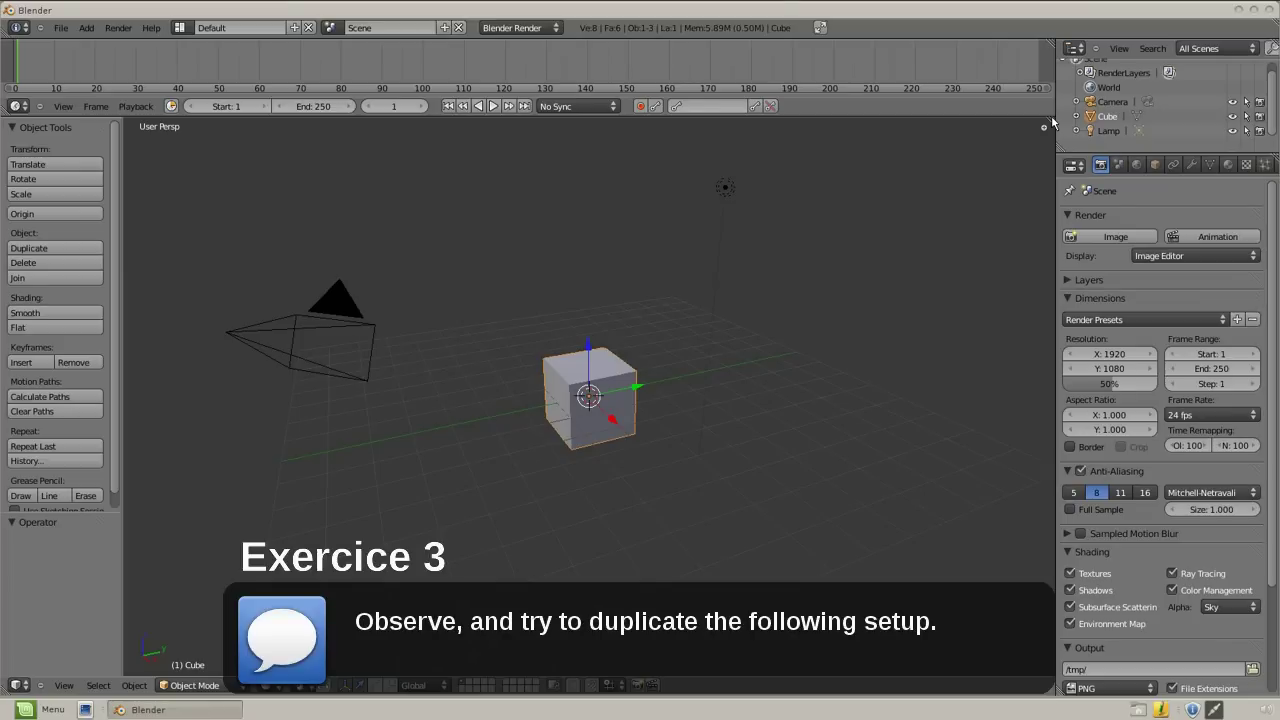
# Change the Properties area to an Outliner and the top Outliner to a Properties editor.
pyautogui.click(1079, 170)
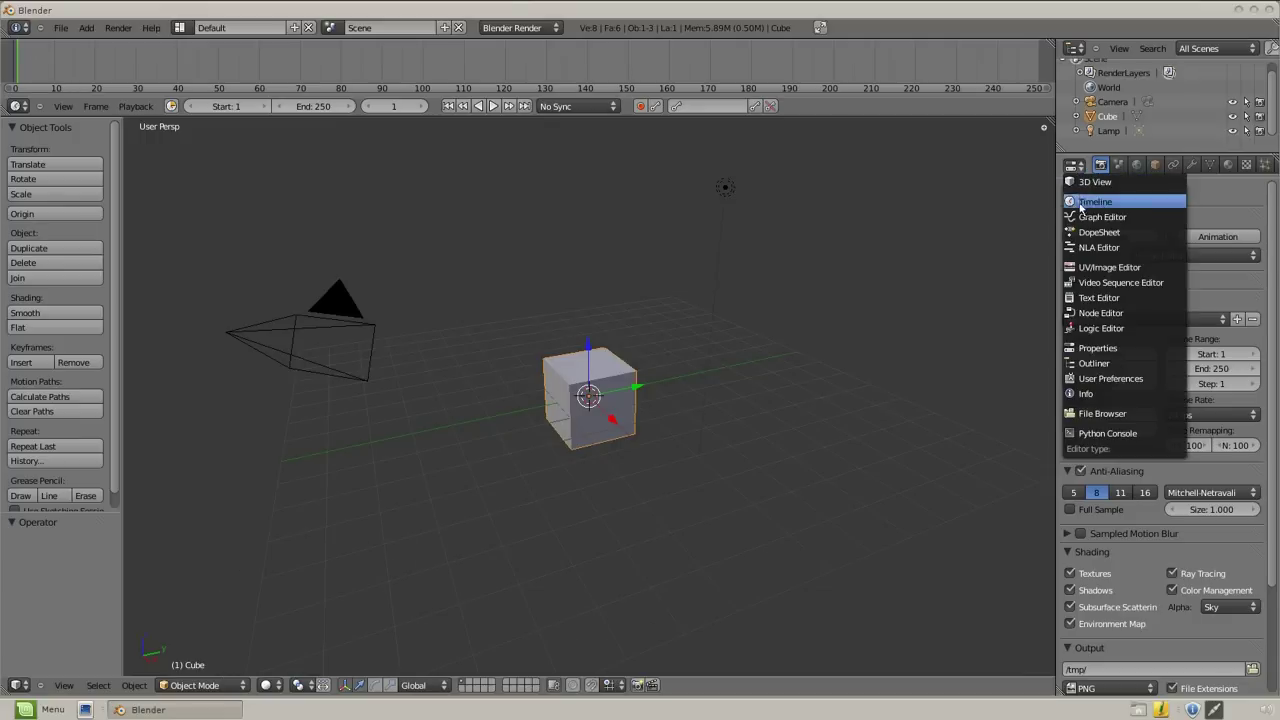
pyautogui.click(1080, 363)
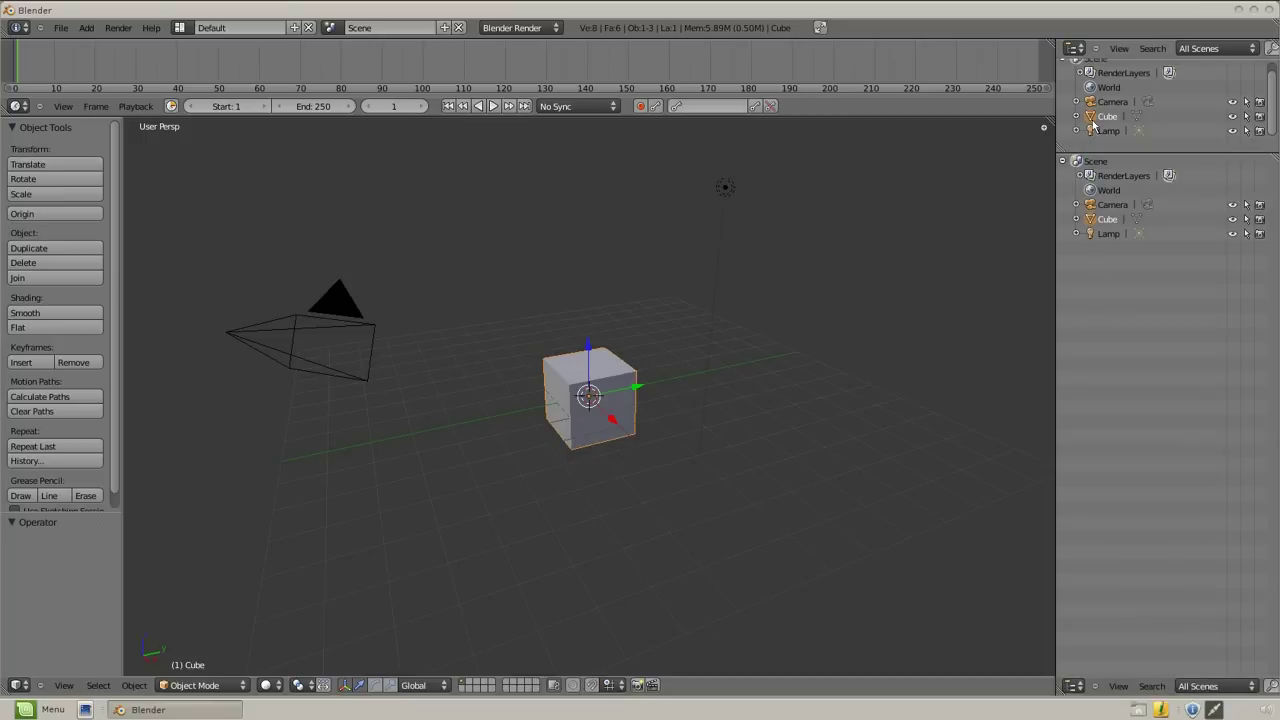
pyautogui.click(1078, 49)
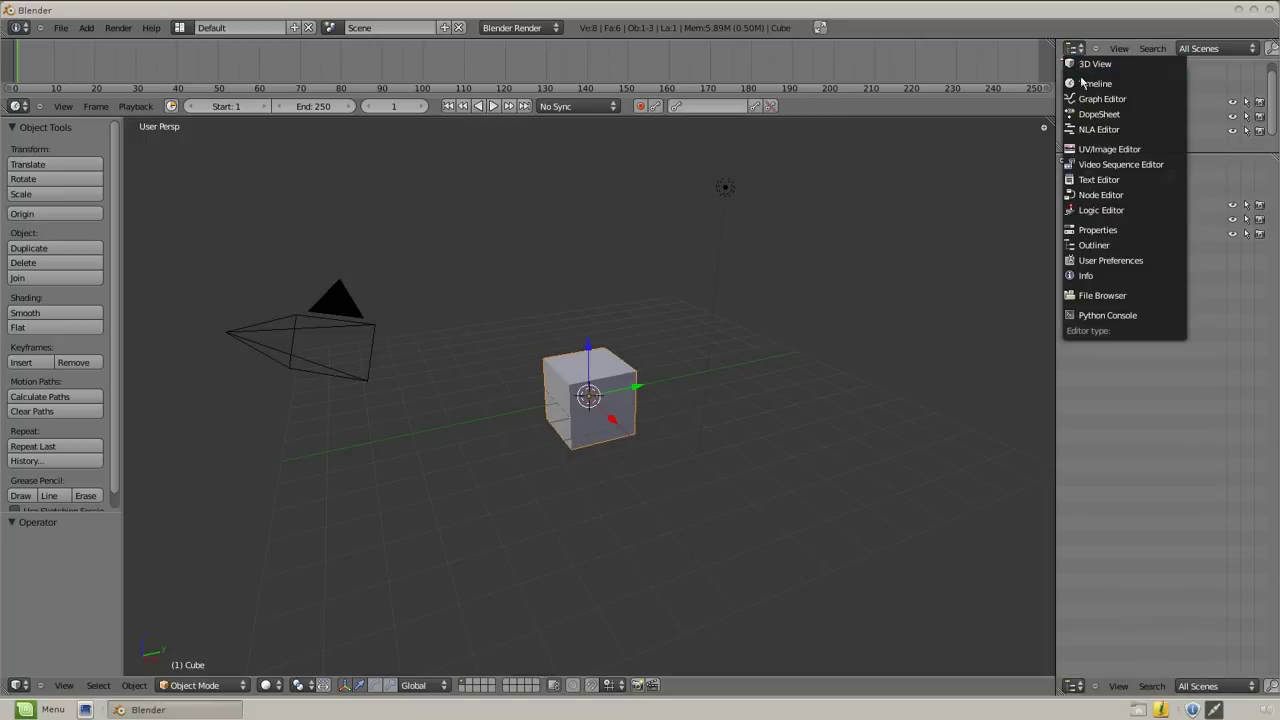
pyautogui.click(1097, 230)
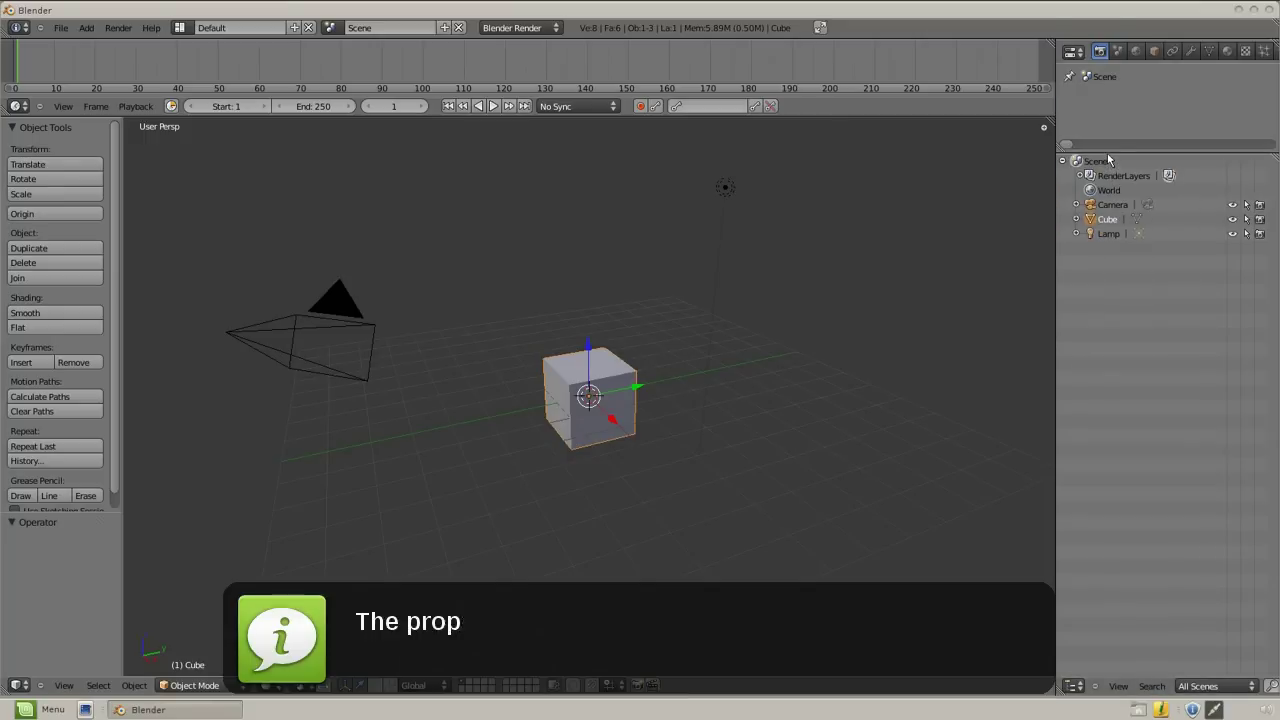
# Enlarge the Properties editor twice by dragging its border down, and align its panels vertically.
pyautogui.moveTo(1108, 150); pyautogui.dragTo(1110, 214)
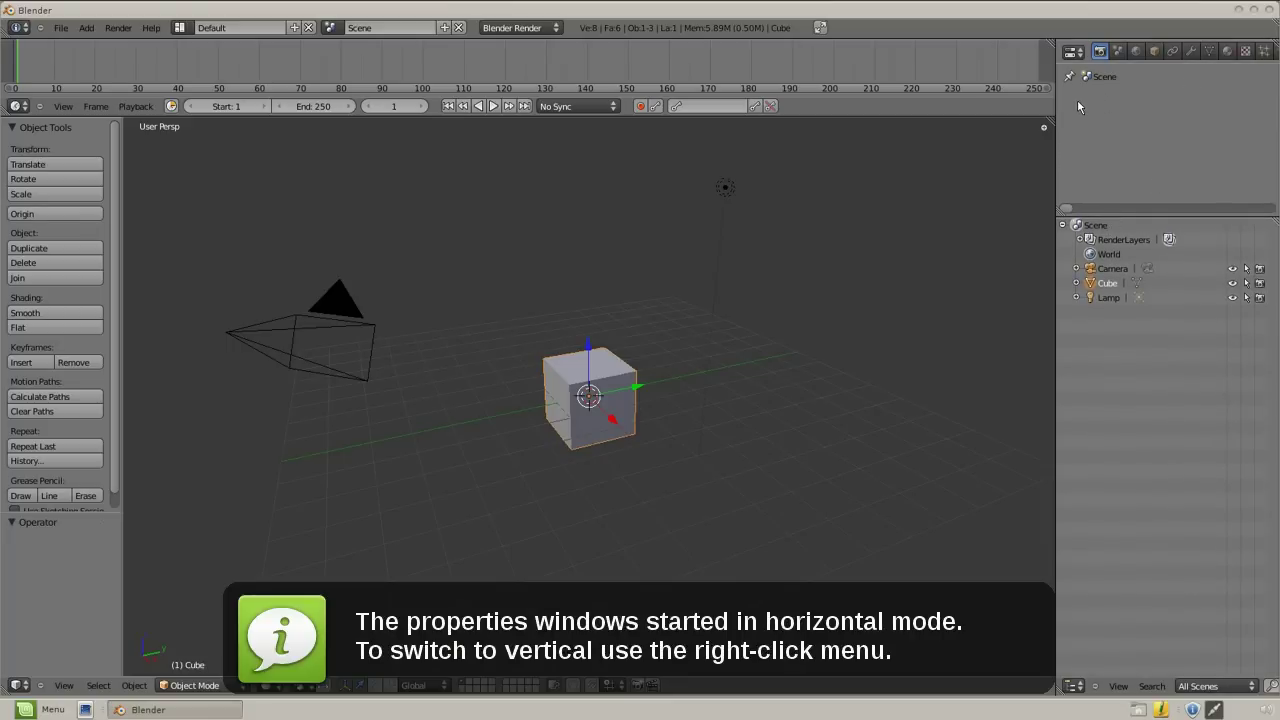
pyautogui.rightClick(1135, 146)
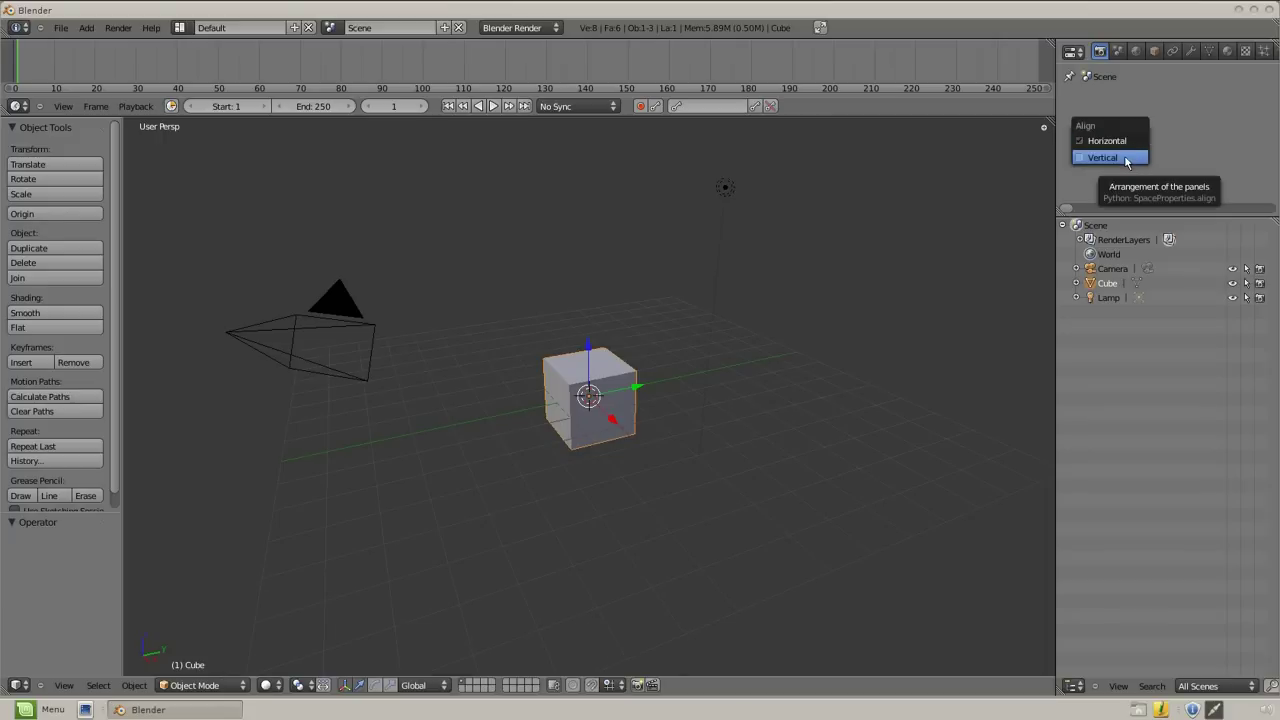
pyautogui.click(1125, 158)
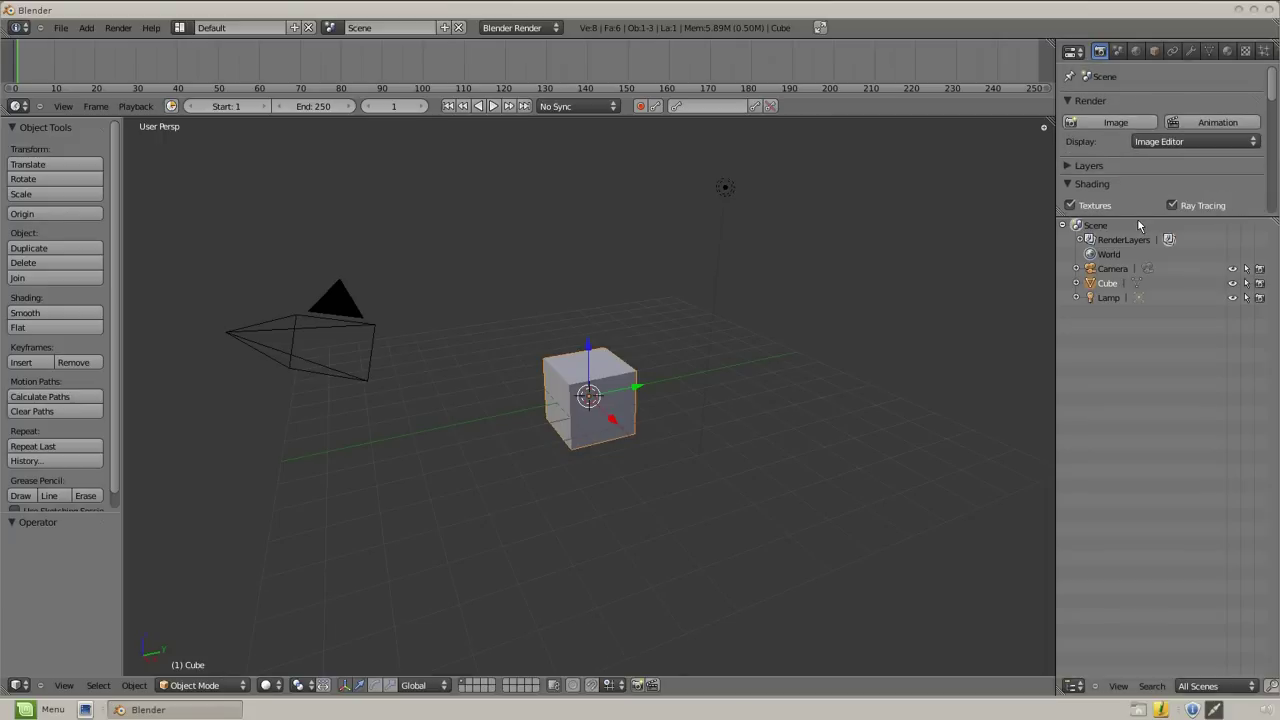
pyautogui.moveTo(1137, 216); pyautogui.dragTo(1140, 344)
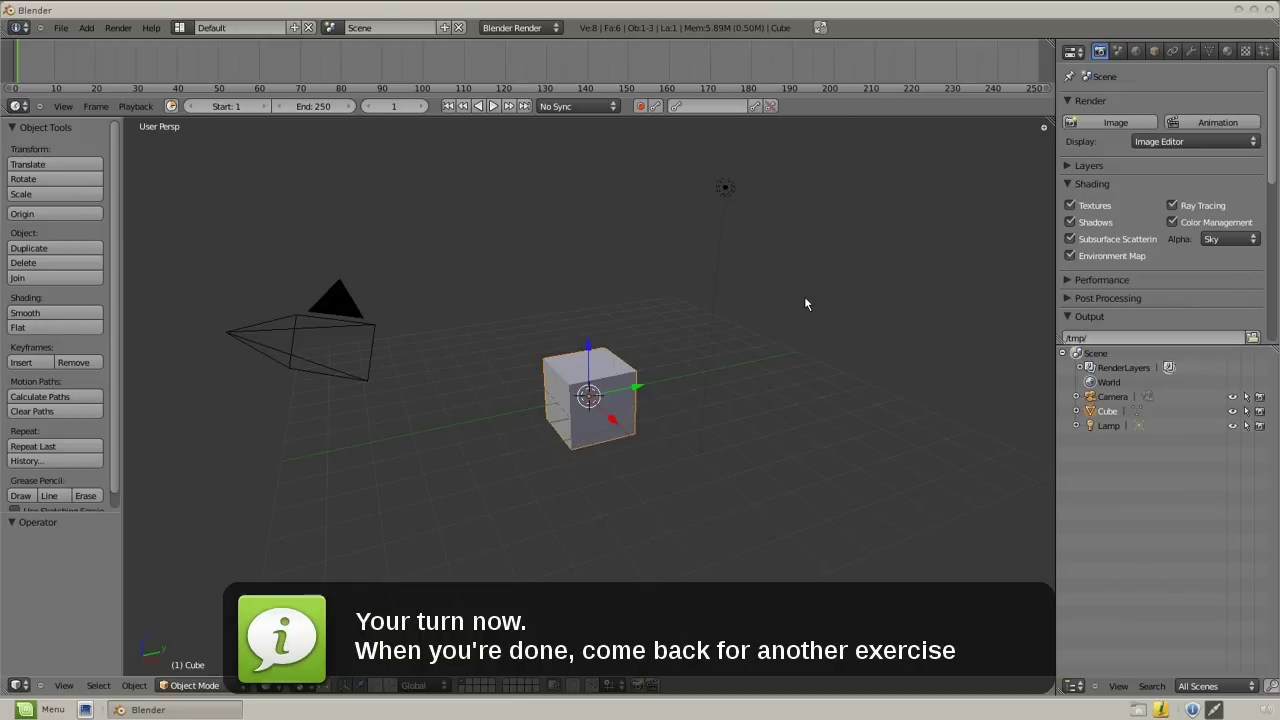
# Reset Blender to its factory settings from the File menu.
pyautogui.click(61, 28)
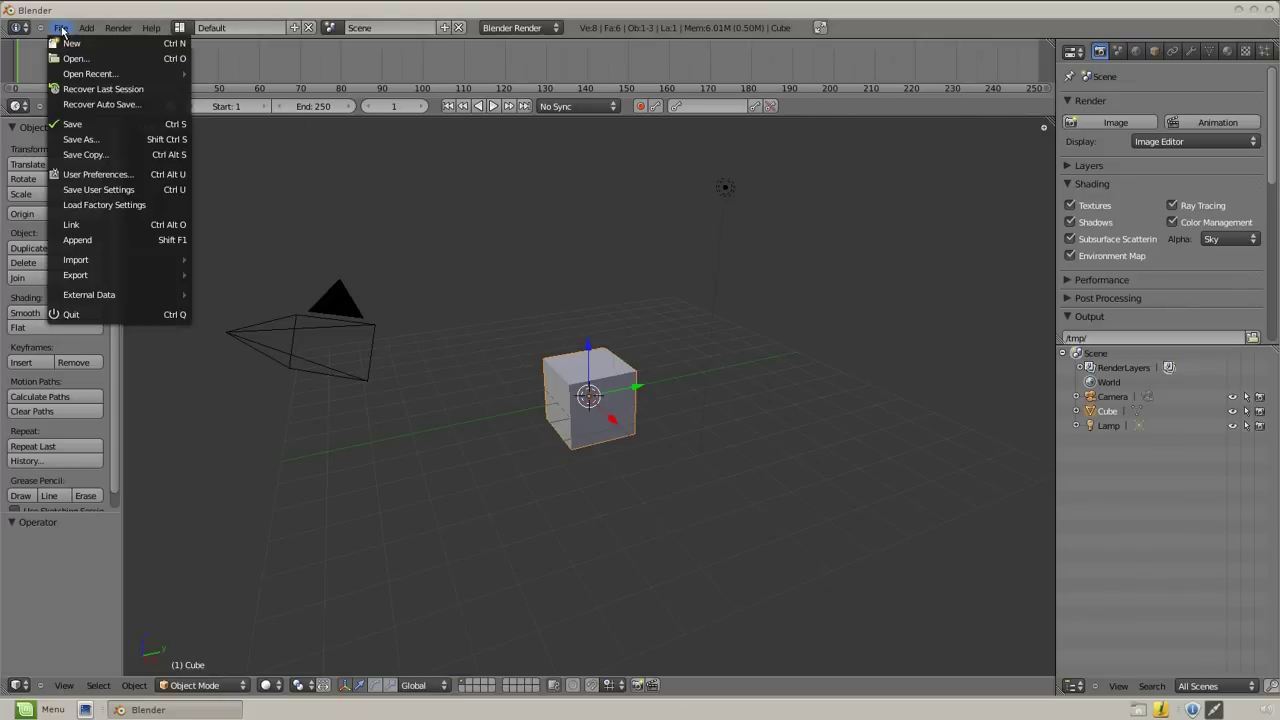
pyautogui.click(86, 204)
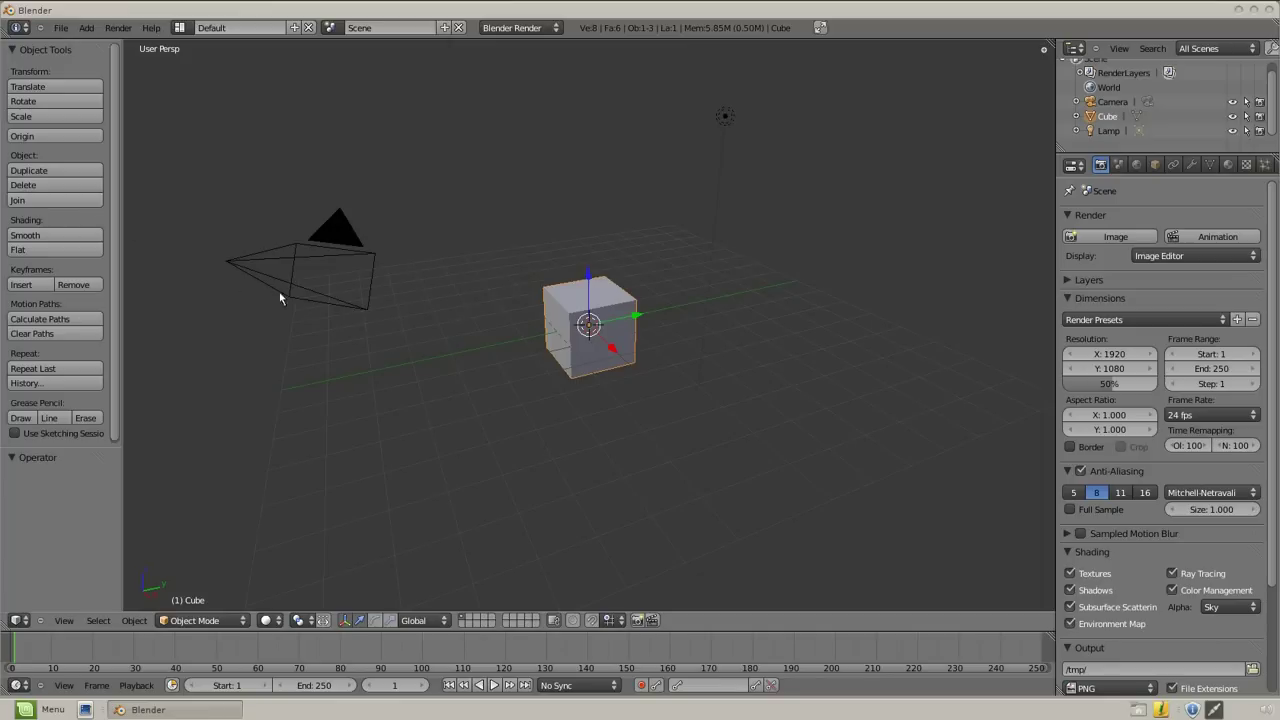